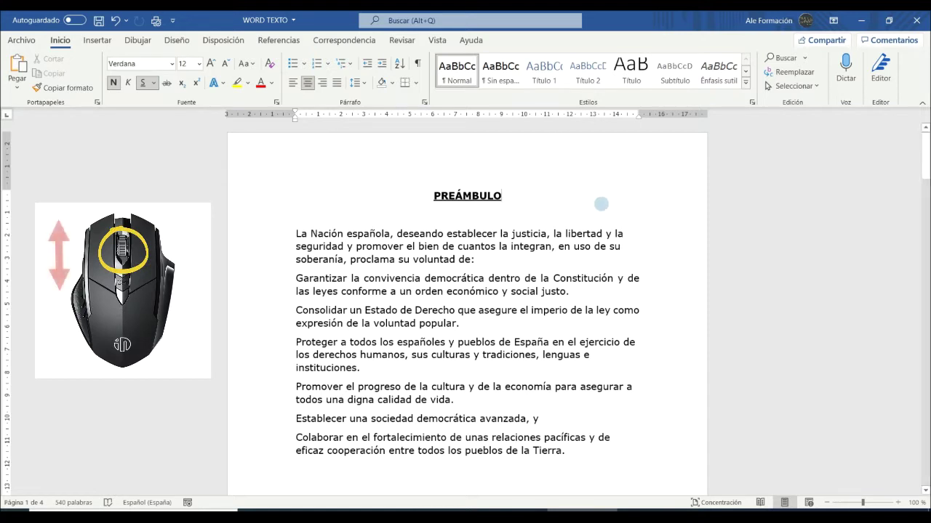
# Scroll through the WORD TEXTO document and back to its PREÁMBULO heading.
pyautogui.scroll(-1, 708, 269)
pyautogui.scroll(-1, 708, 271)
pyautogui.scroll(-4, 708, 273)
pyautogui.scroll(-4, 708, 276)
pyautogui.scroll(-4, 707, 277)
pyautogui.scroll(-5, 706, 278)
pyautogui.scroll(-1, 705, 280)
pyautogui.scroll(4, 706, 280)
pyautogui.scroll(4, 706, 280)
pyautogui.scroll(-10, 706, 280)
pyautogui.scroll(3, 706, 280)
pyautogui.scroll(4, 705, 280)
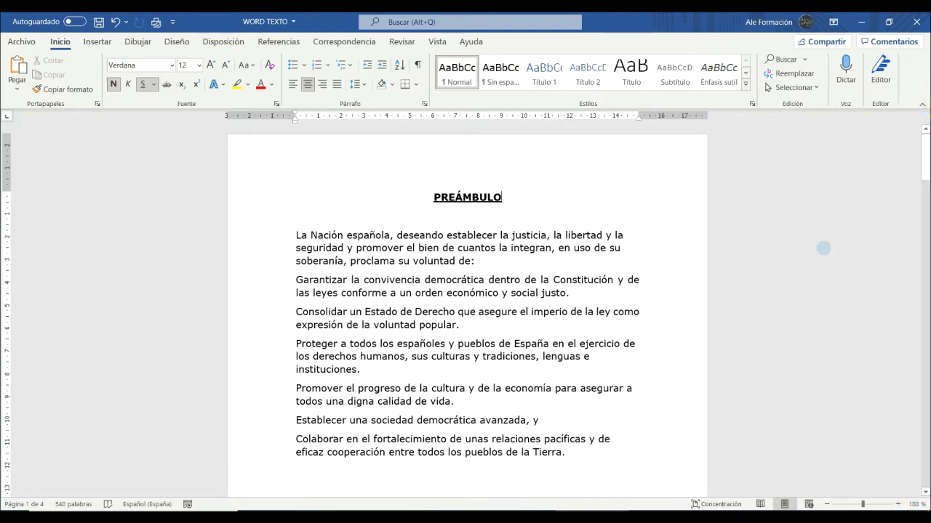
pyautogui.moveTo(925, 164)
pyautogui.mouseDown()
pyautogui.moveTo(925, 333)
pyautogui.moveTo(926, 177)
pyautogui.mouseUp()
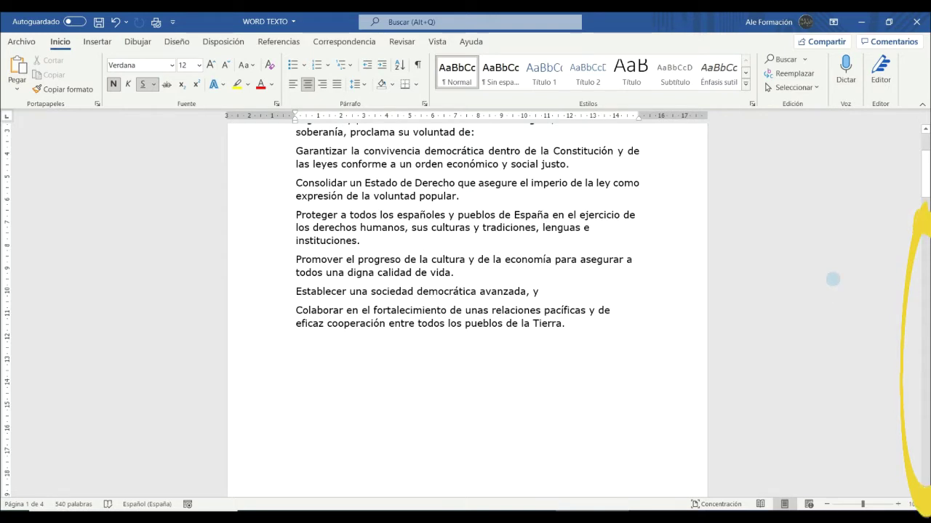
pyautogui.click(926, 327)
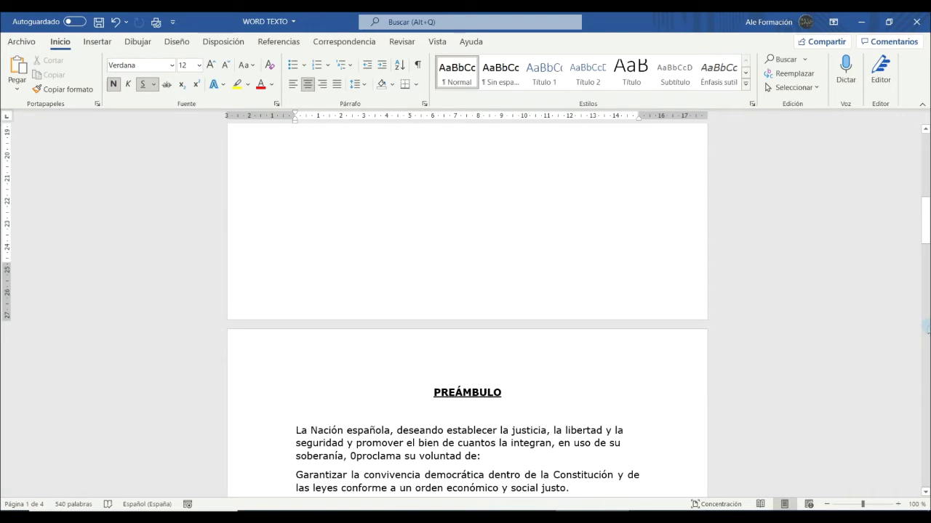
pyautogui.moveTo(926, 327); pyautogui.dragTo(926, 368)
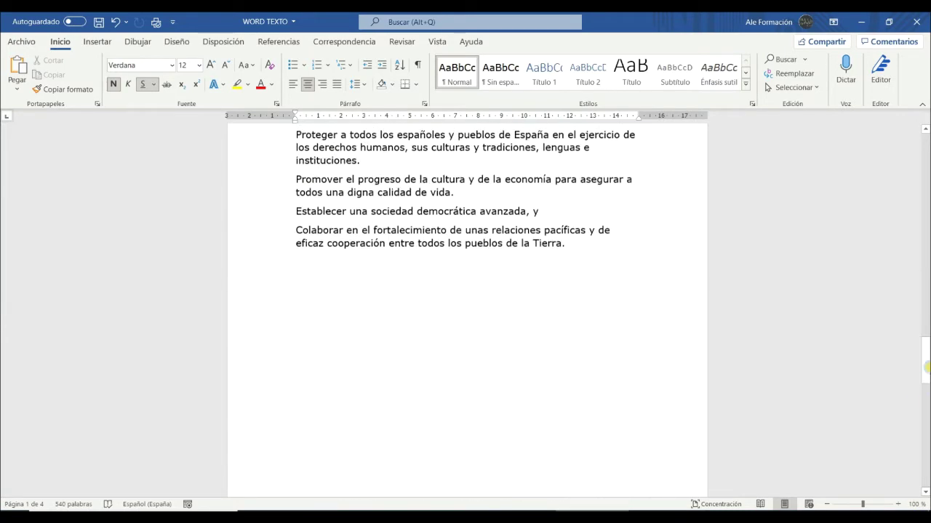
pyautogui.moveTo(926, 367); pyautogui.dragTo(925, 170)
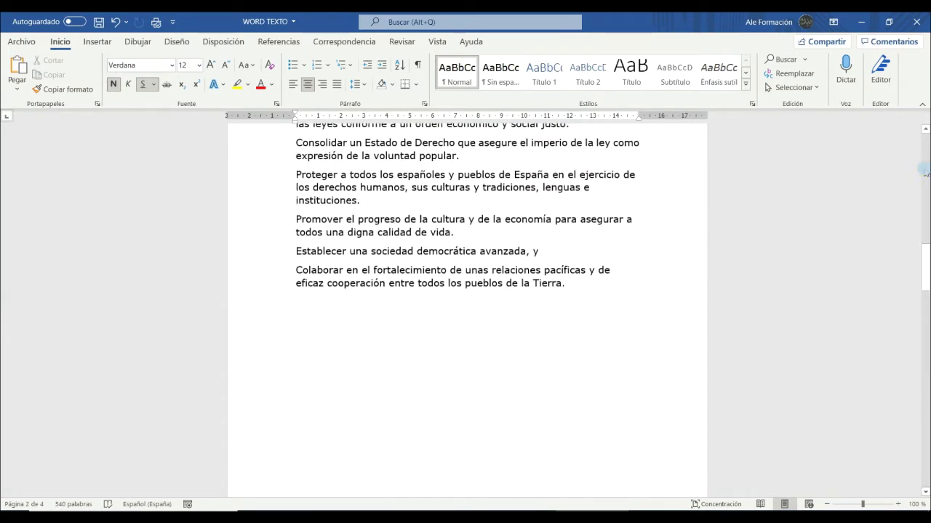
pyautogui.click(924, 169)
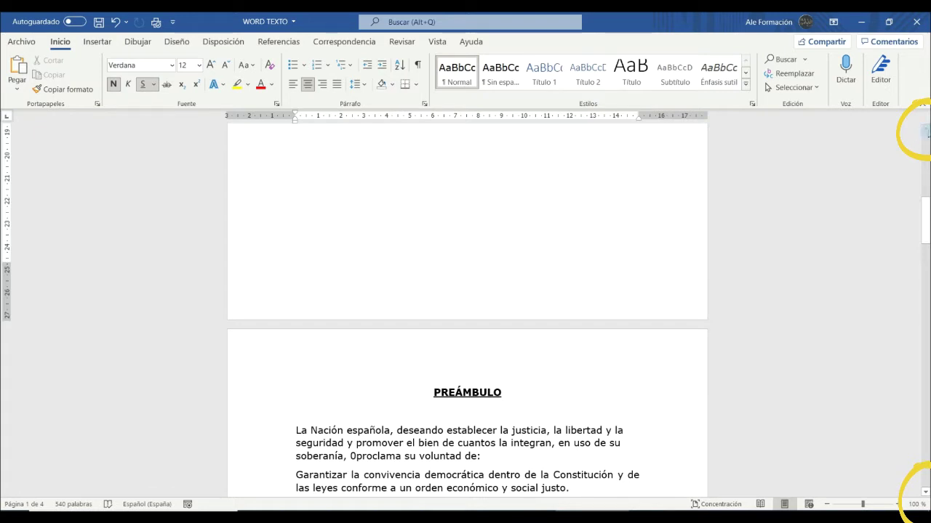
pyautogui.click(925, 129)
pyautogui.click(926, 130)
pyautogui.click(925, 129)
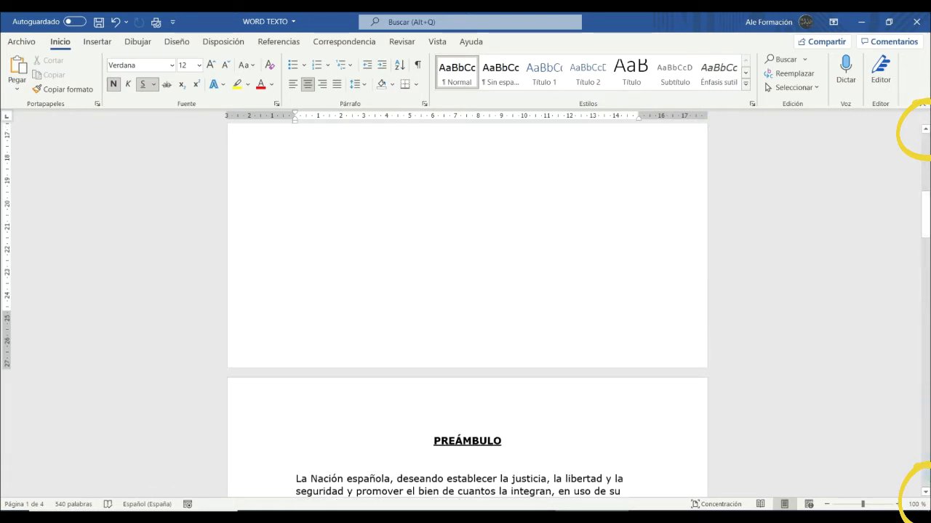
pyautogui.click(924, 492)
pyautogui.click(925, 492)
pyautogui.click(924, 492)
pyautogui.click(924, 492)
pyautogui.click(924, 492)
pyautogui.click(924, 492)
pyautogui.click(924, 492)
pyautogui.click(924, 492)
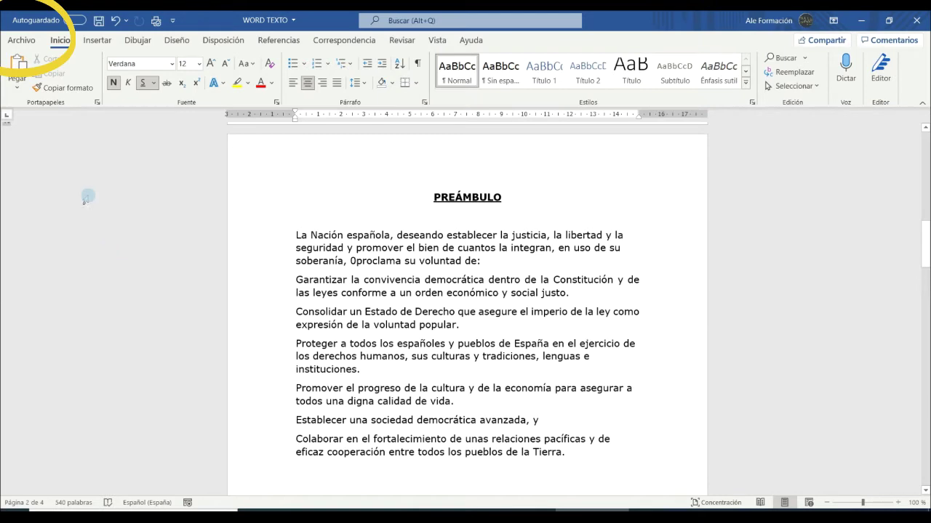
# Create a new blank document, Documento3, from Archivo > Nuevo > Documento en blanco.
pyautogui.click(22, 40)
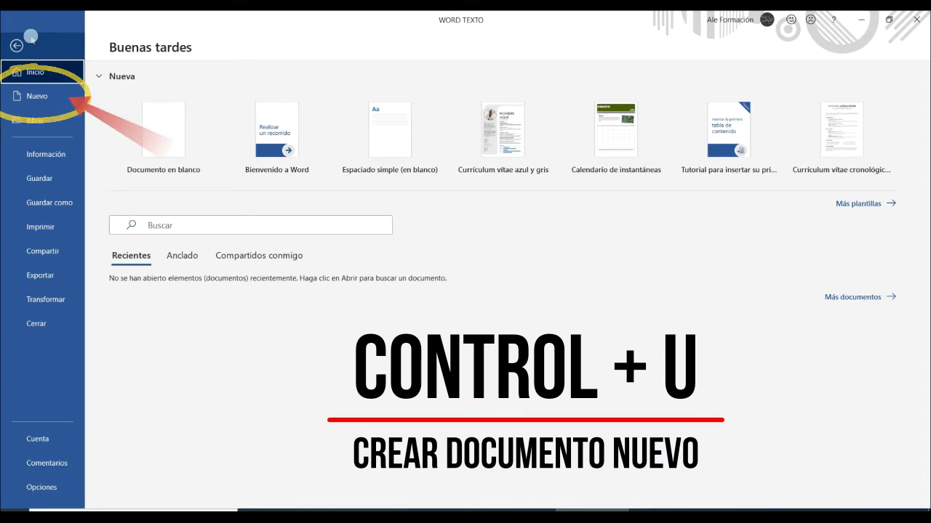
pyautogui.click(38, 96)
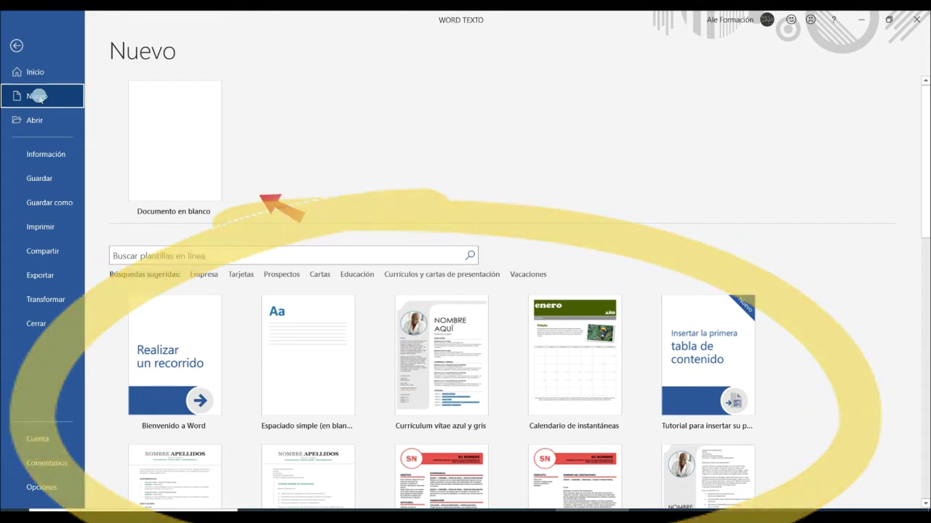
pyautogui.click(160, 135)
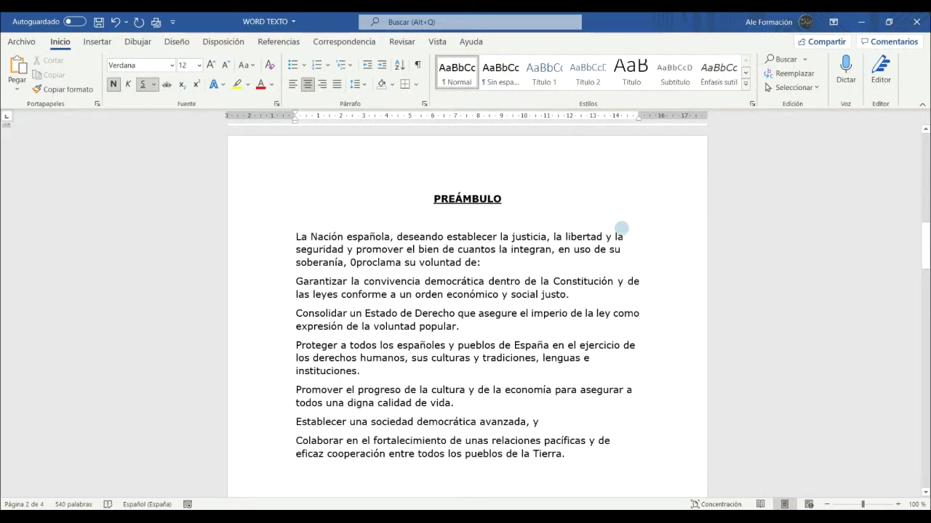
pyautogui.hotkey('ctrl', 'u')
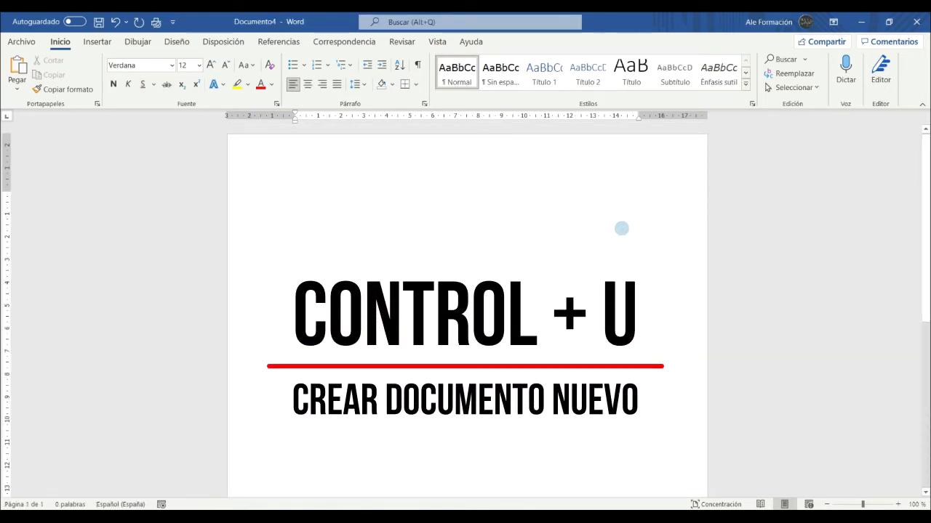
pyautogui.click(916, 21)
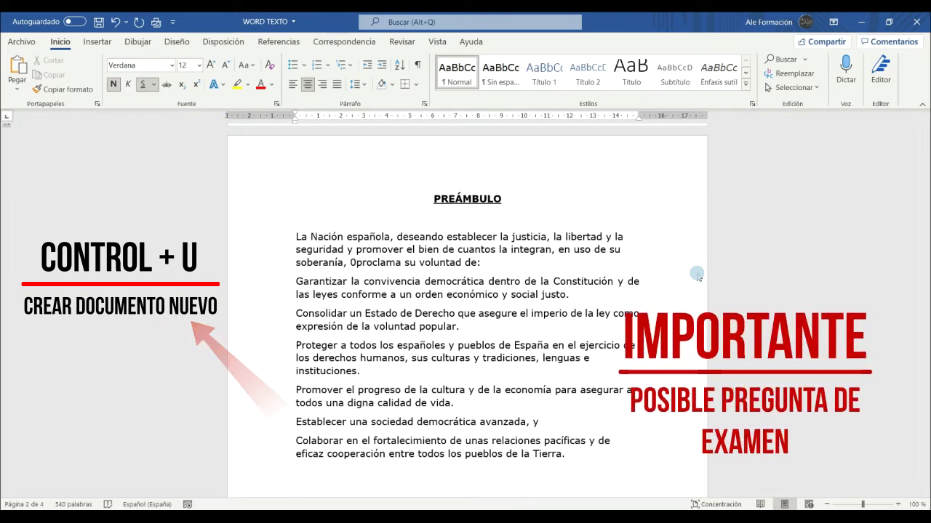
# Reopen WORD TEXTO from the CARPETA WORD folder via Abrir > Examinar, then show the Abrir page.
pyautogui.hotkey('ctrl', 'u')
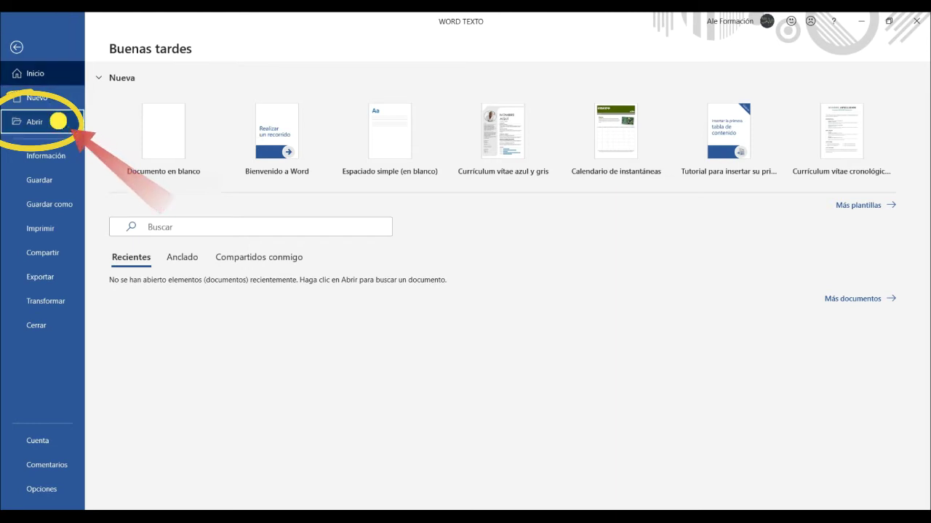
pyautogui.click(59, 121)
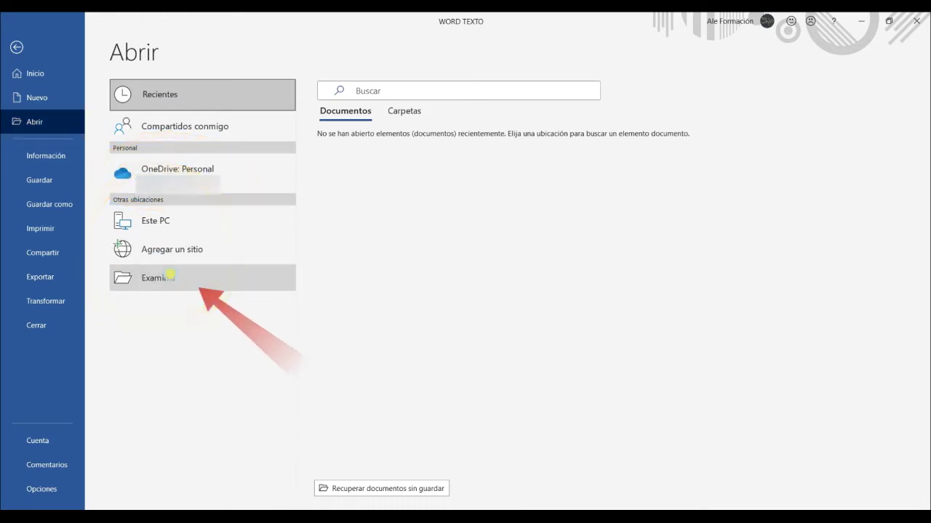
pyautogui.click(170, 276)
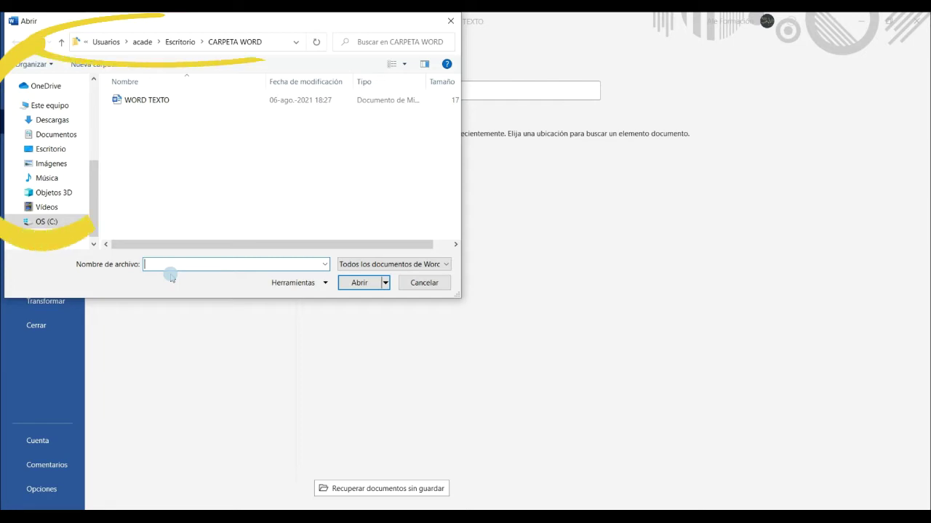
pyautogui.click(165, 102)
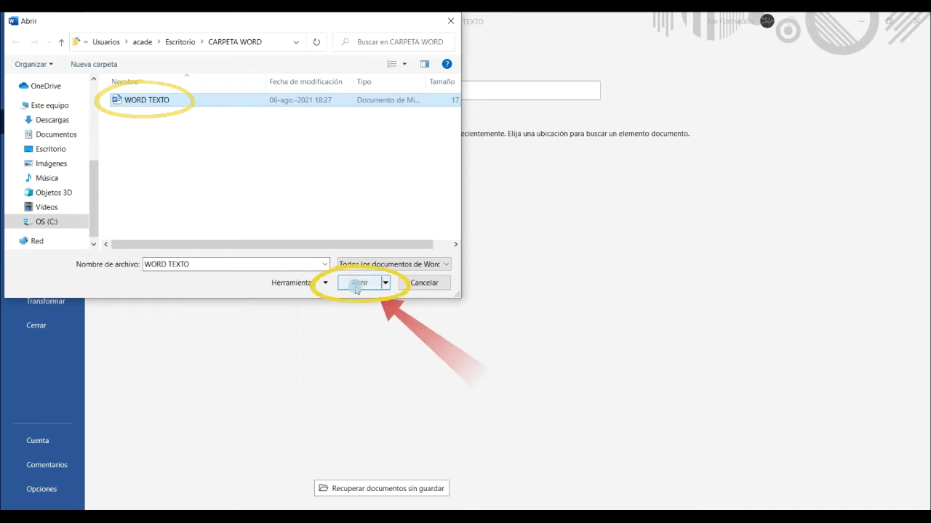
pyautogui.doubleClick(162, 102)
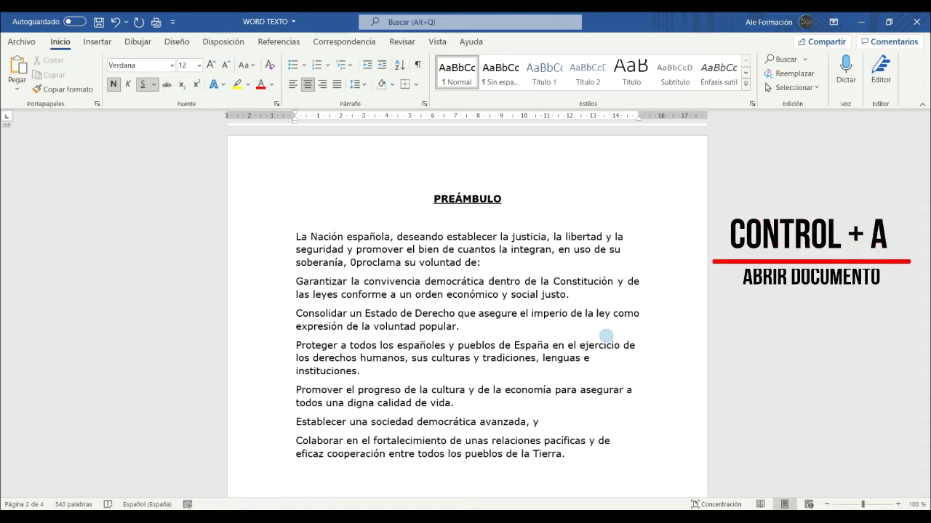
pyautogui.hotkey('ctrl', 'a')
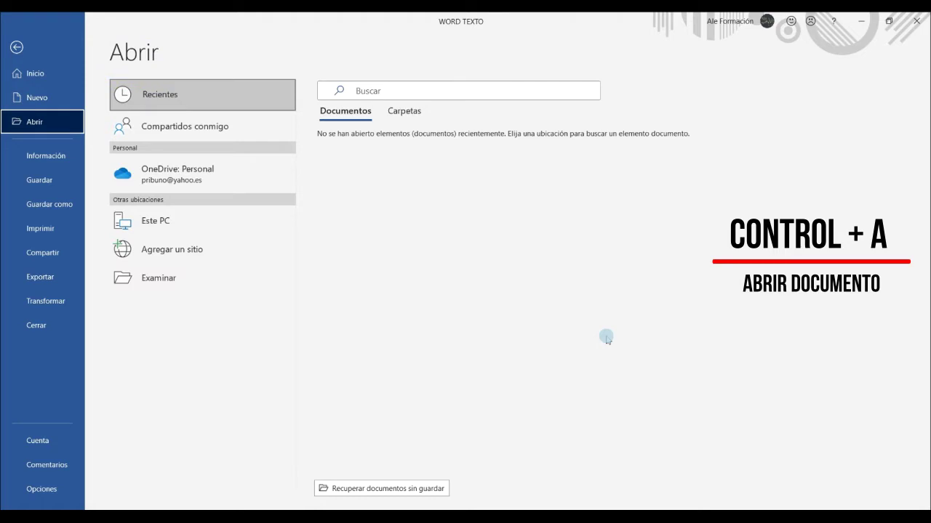
# Try the Ctrl+F12 open dialog and Abrir page, then return to the WORD TEXTO document.
pyautogui.click(53, 48)
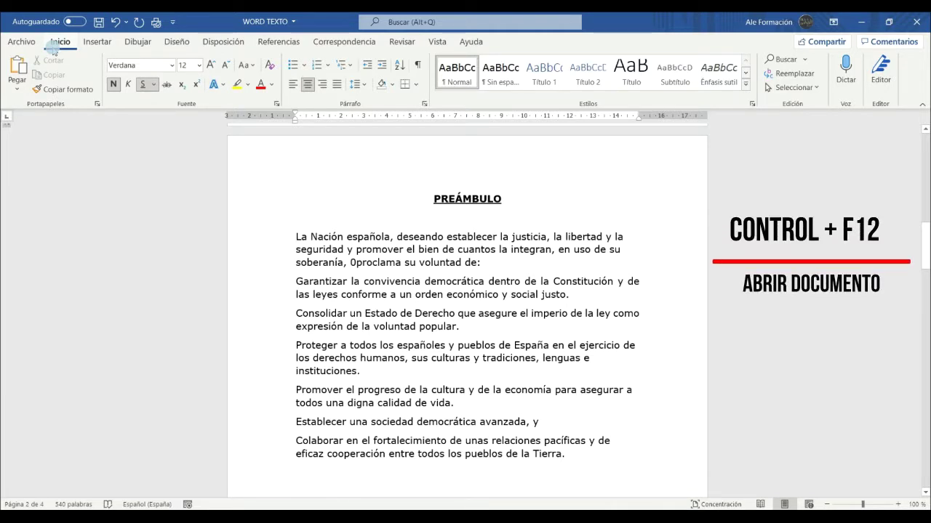
pyautogui.hotkey('ctrl', 'F12')
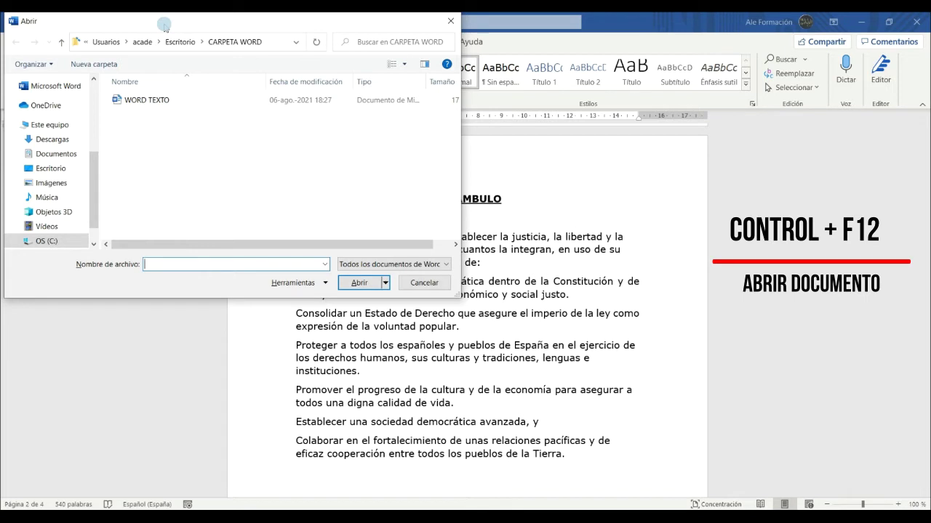
pyautogui.press('Escape')
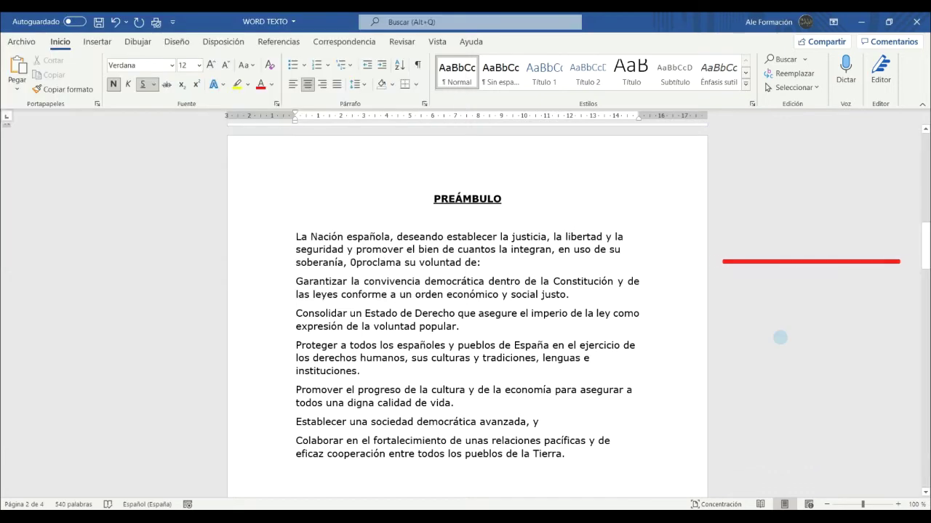
pyautogui.hotkey('ctrl', 'o')
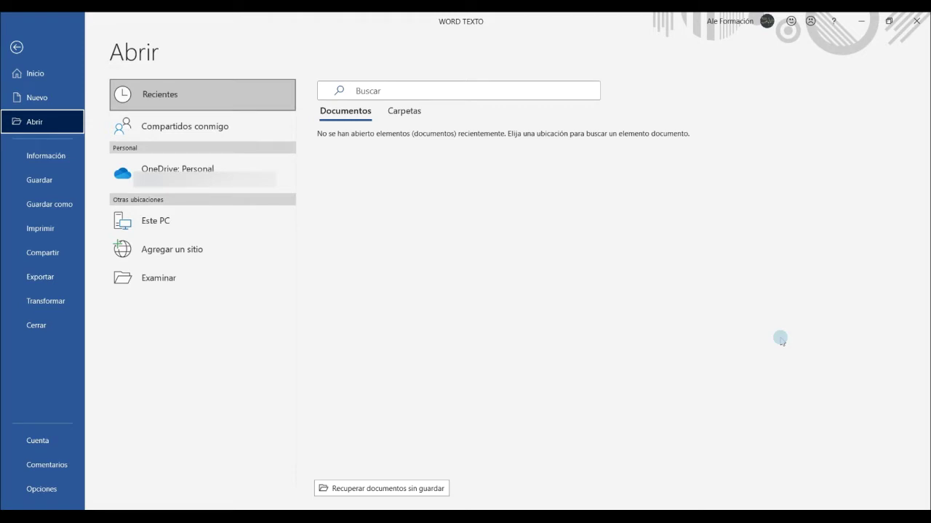
pyautogui.click(16, 46)
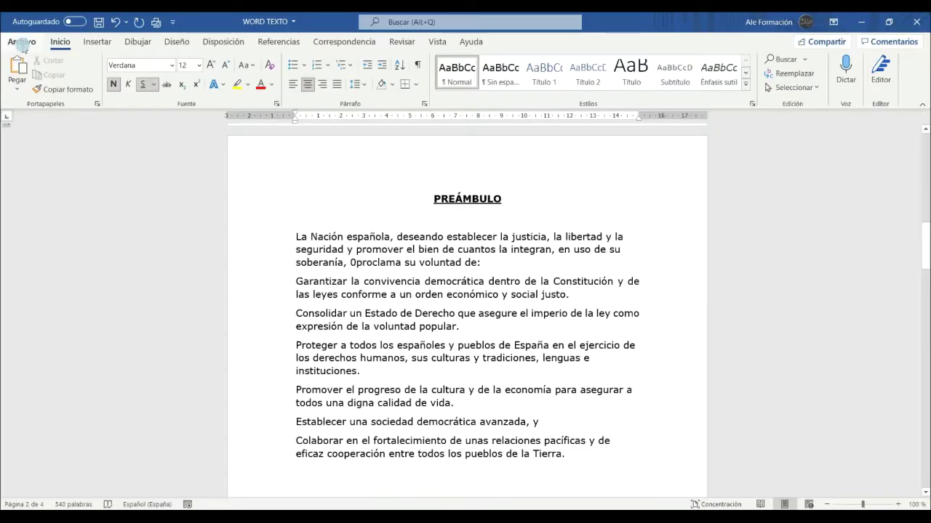
# Bring up the file dialog, return to WORD TEXTO, then start a new blank Documento6.
pyautogui.hotkey('ctrl', 'F12')
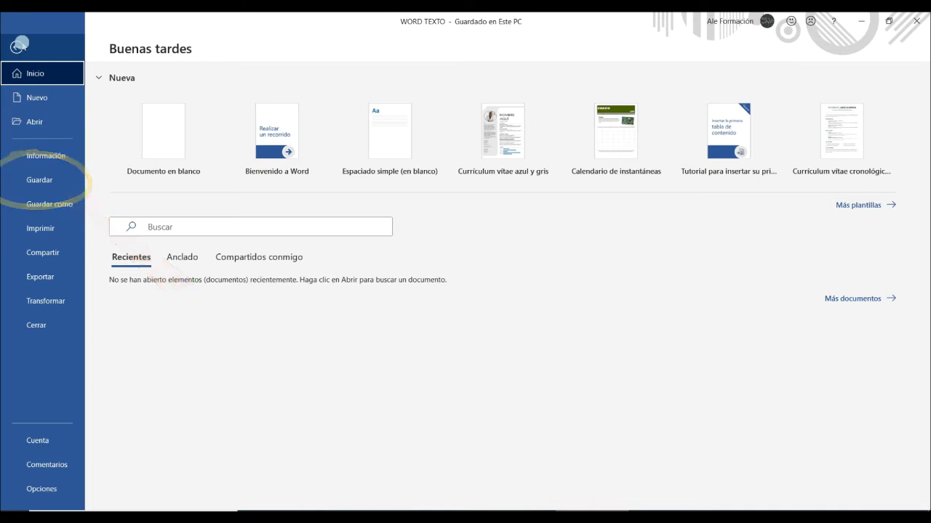
pyautogui.click(18, 46)
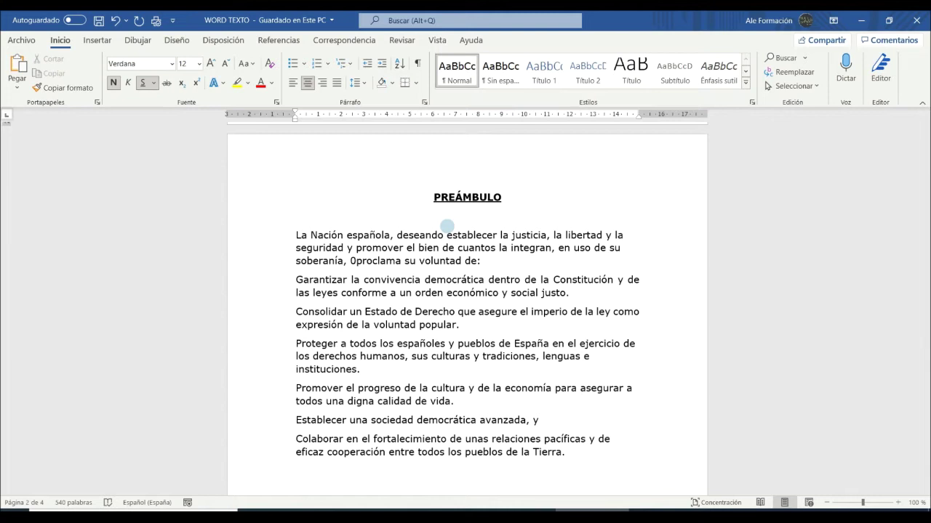
pyautogui.hotkey('ctrl', 'n')
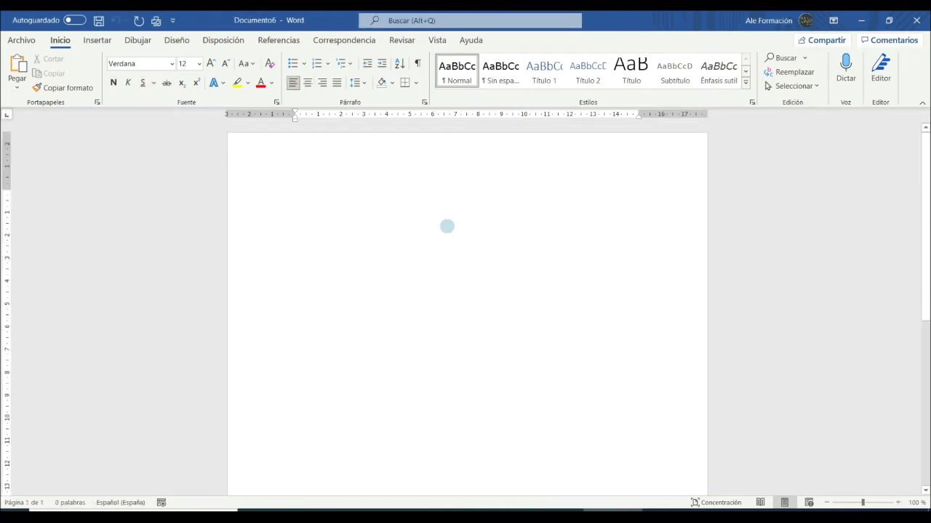
# Type 'Al Guardar un documento... ¿Word siempre va a guardar directamente' into Documento6.
pyautogui.click(97, 21)
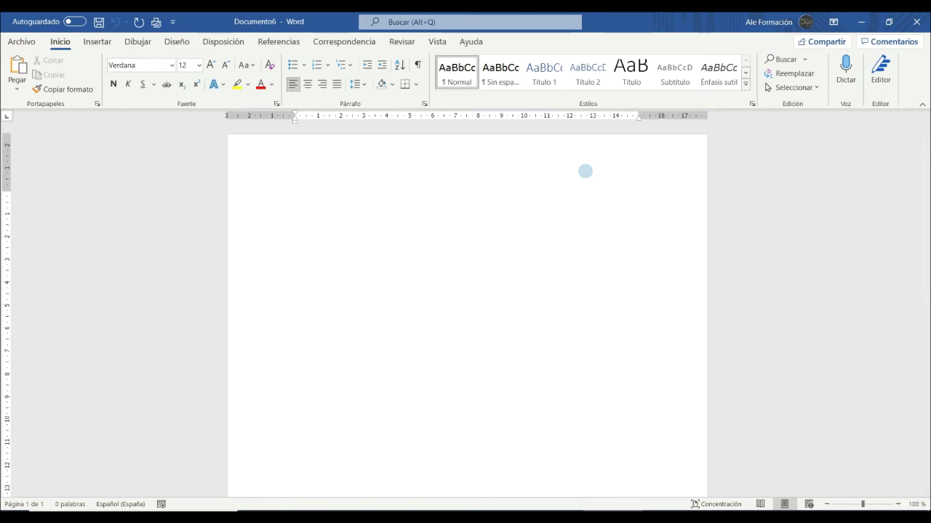
pyautogui.write('Al Guardar un documento... ¿Word siempre va a guardar directamente')
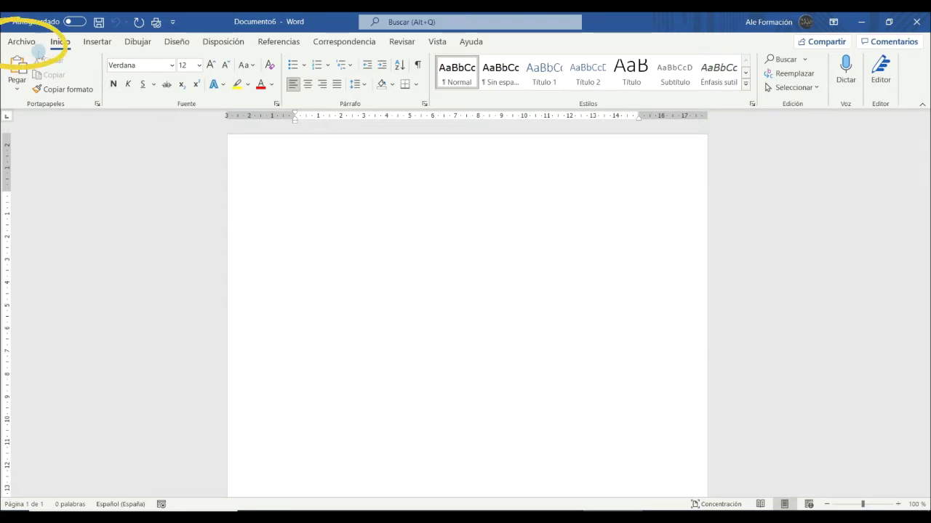
pyautogui.click(24, 41)
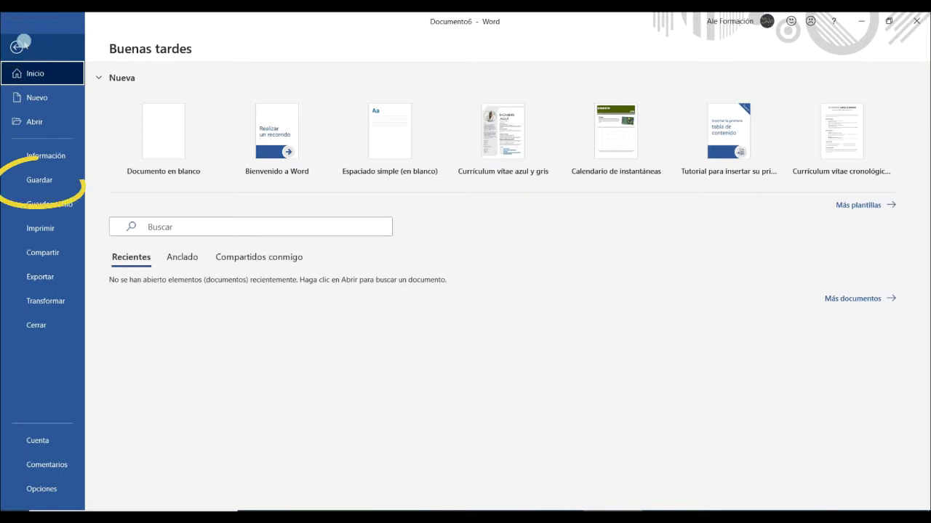
# Leave the file menu and return to the document.
pyautogui.click(18, 45)
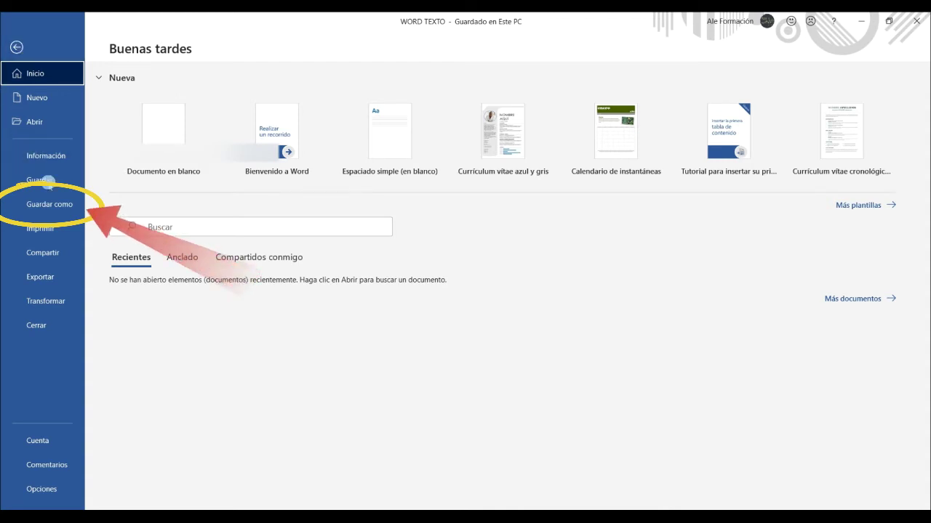
# Review the Guardar como options and available file formats, then close them without saving.
pyautogui.click(61, 203)
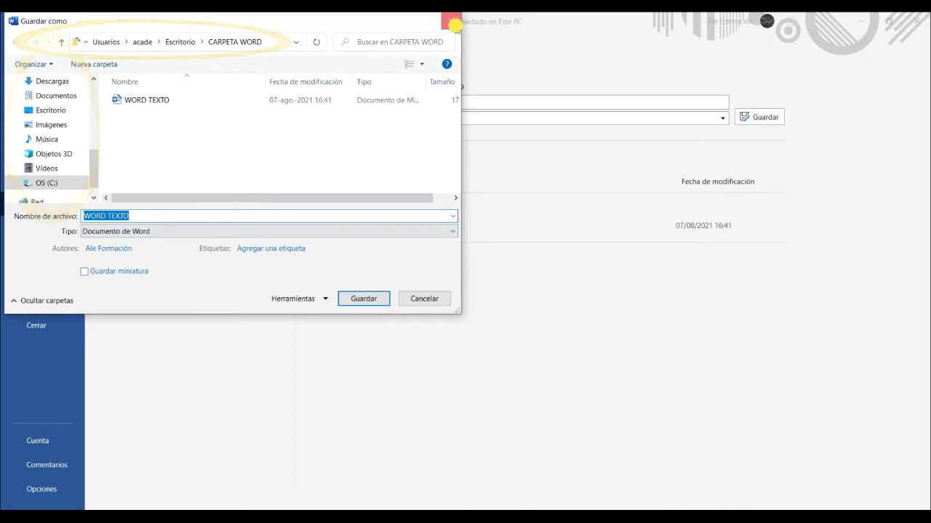
pyautogui.click(451, 21)
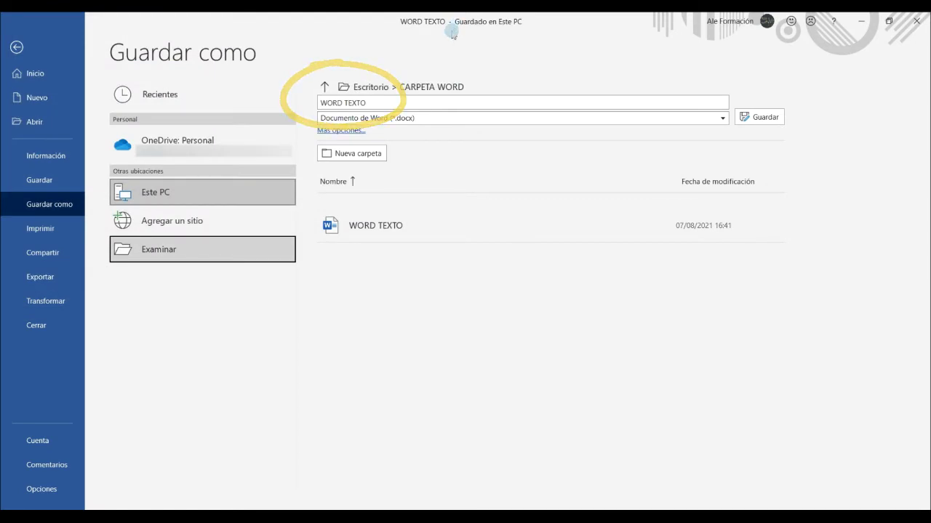
pyautogui.click(665, 119)
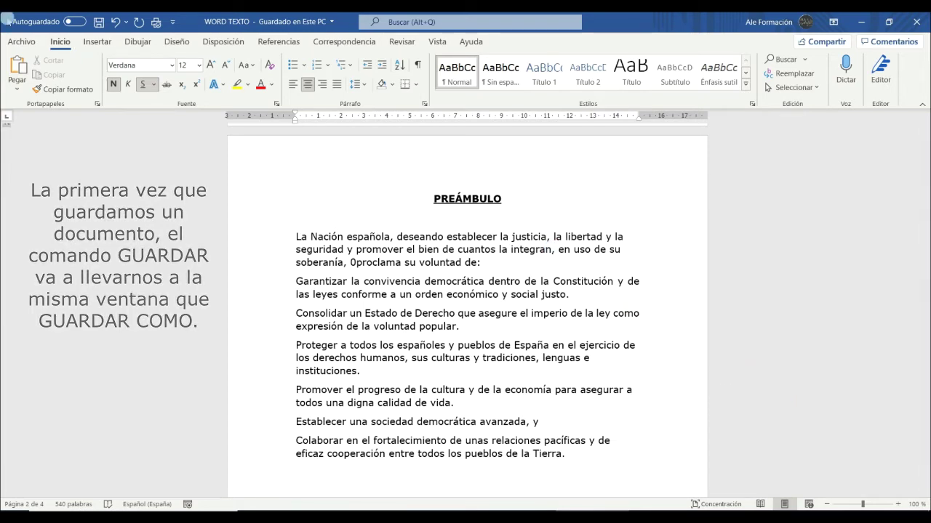
pyautogui.click(16, 43)
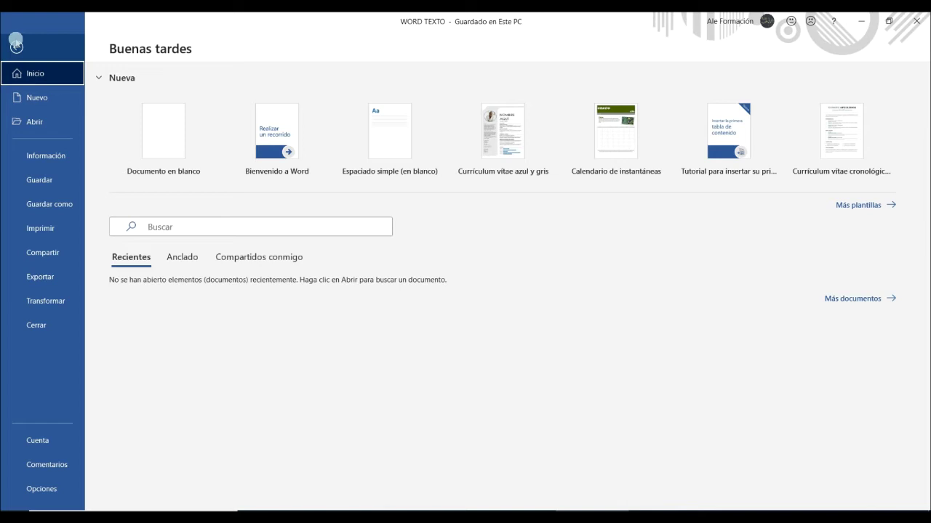
# Return to WORD TEXTO and start a new blank document, Documento7.
pyautogui.click(16, 45)
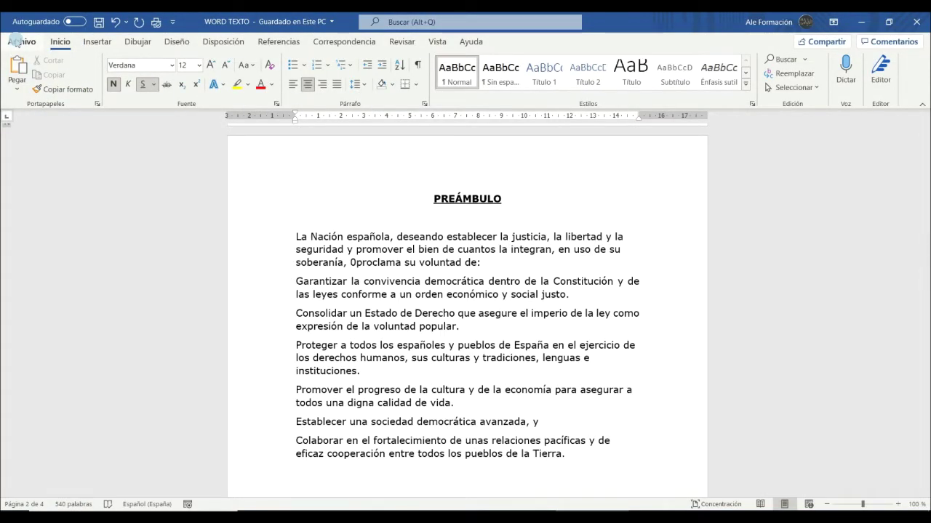
pyautogui.hotkey('ctrl', 'n')
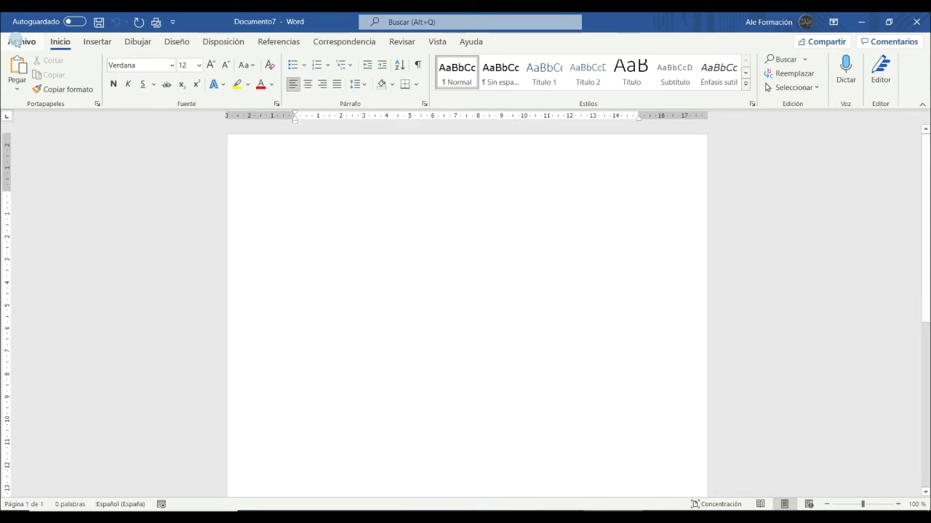
pyautogui.click(16, 42)
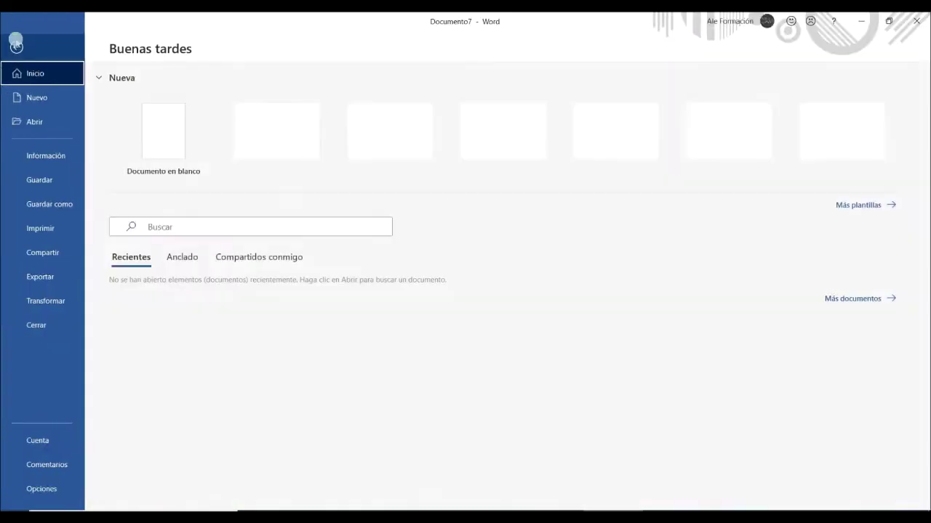
pyautogui.click(41, 179)
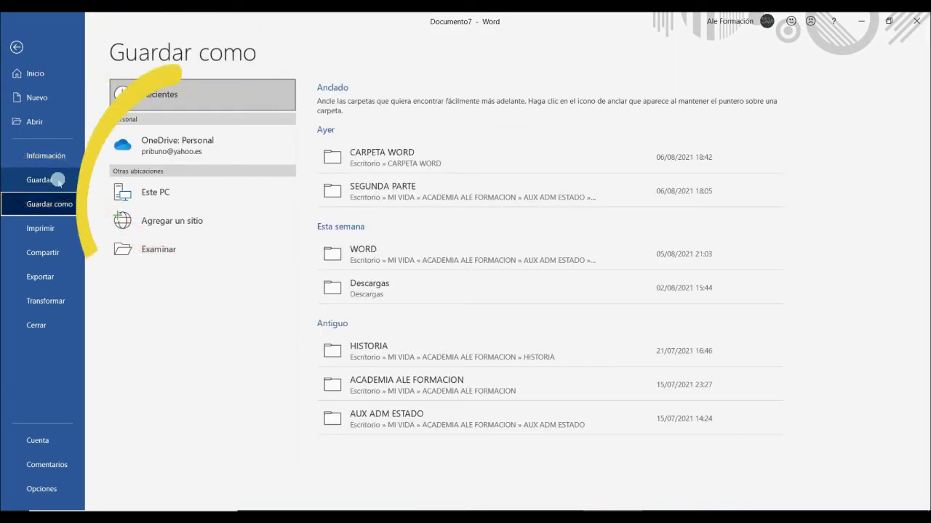
pyautogui.click(219, 253)
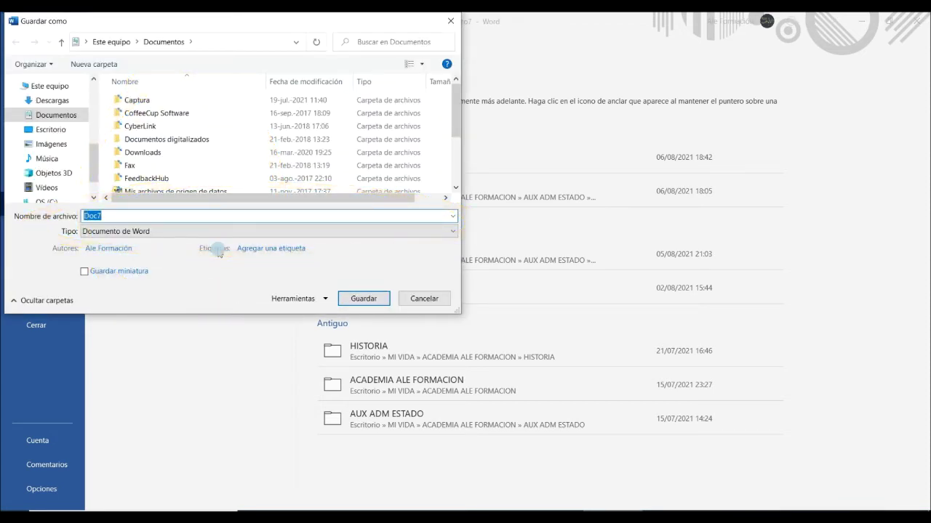
pyautogui.click(455, 24)
pyautogui.click(45, 39)
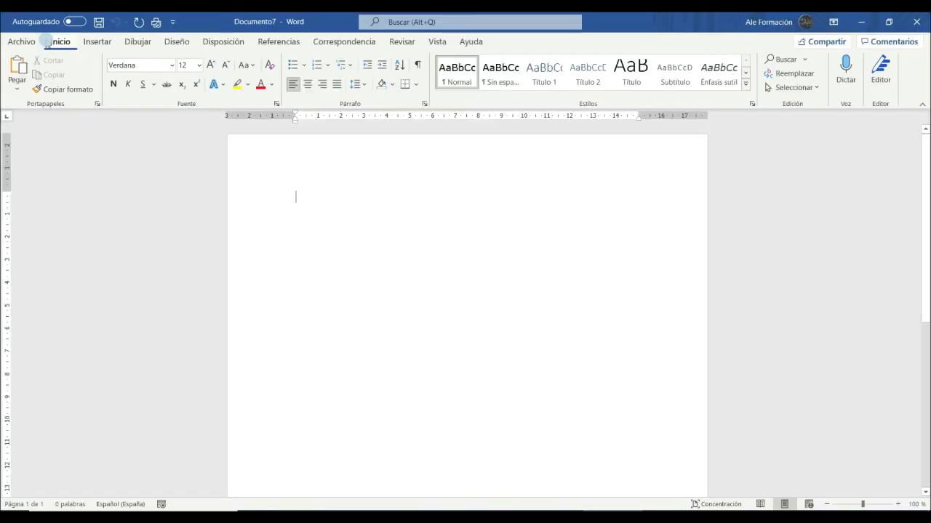
pyautogui.click(22, 42)
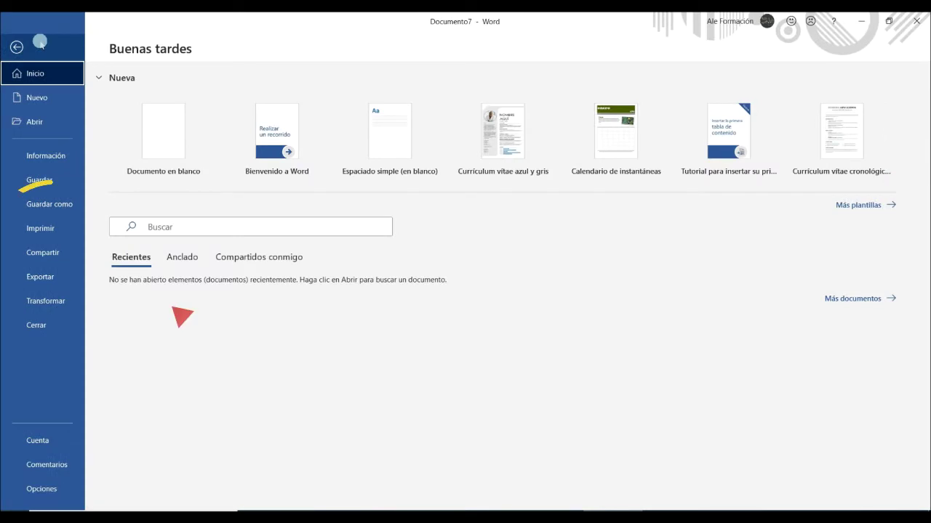
pyautogui.click(69, 204)
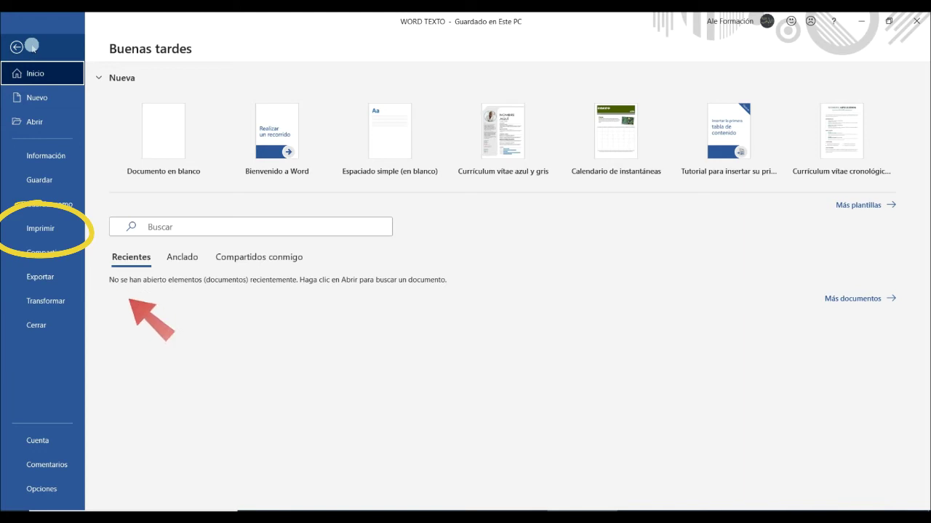
# Preview the four-page WORD TEXTO on the Imprimir page, then return to editing.
pyautogui.click(54, 230)
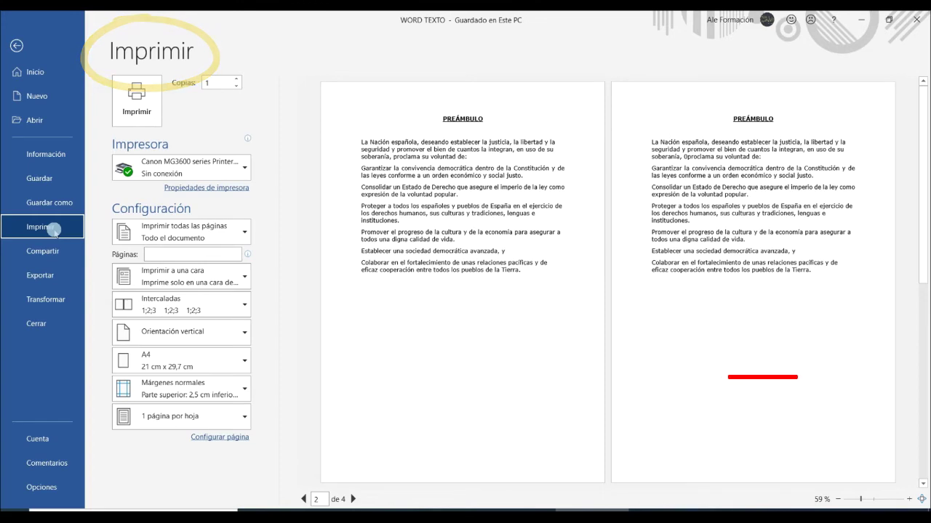
pyautogui.click(16, 45)
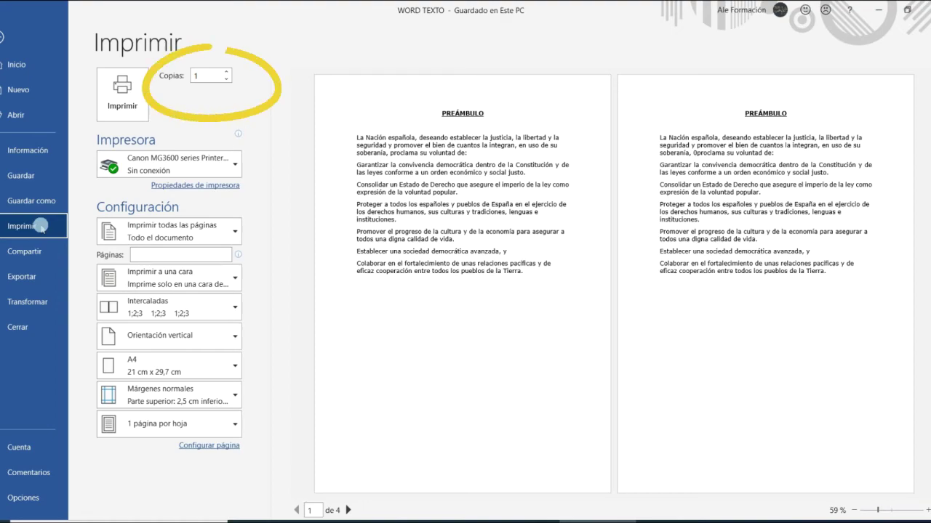
pyautogui.click(173, 80)
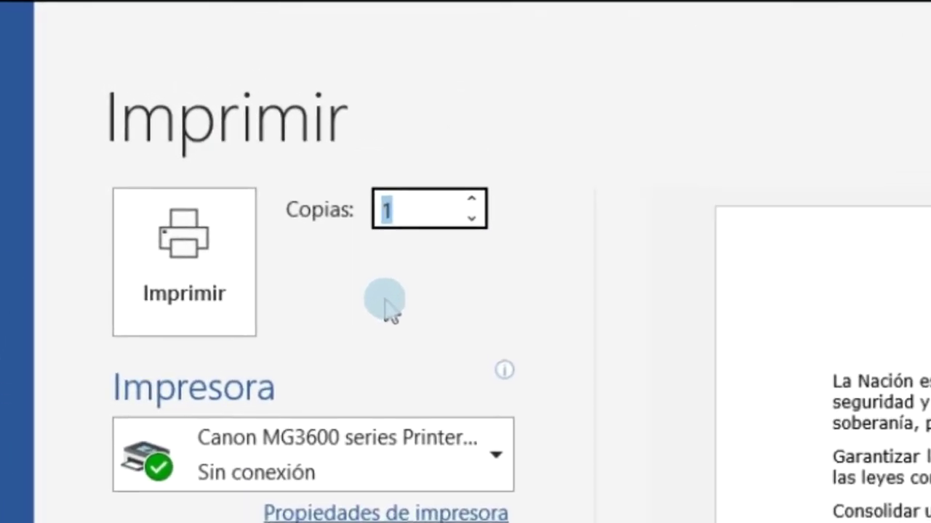
pyautogui.write('50')
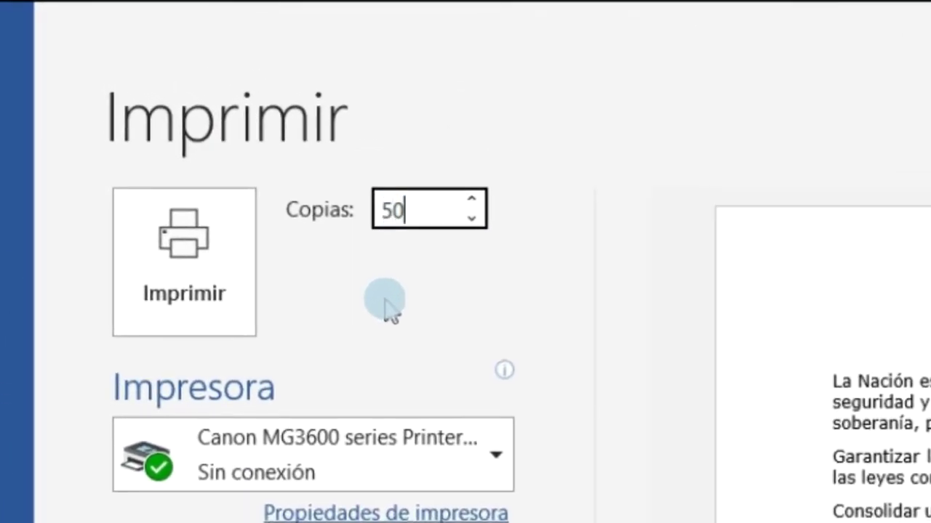
pyautogui.press('BackSpace')
pyautogui.press('BackSpace')
pyautogui.write('1')
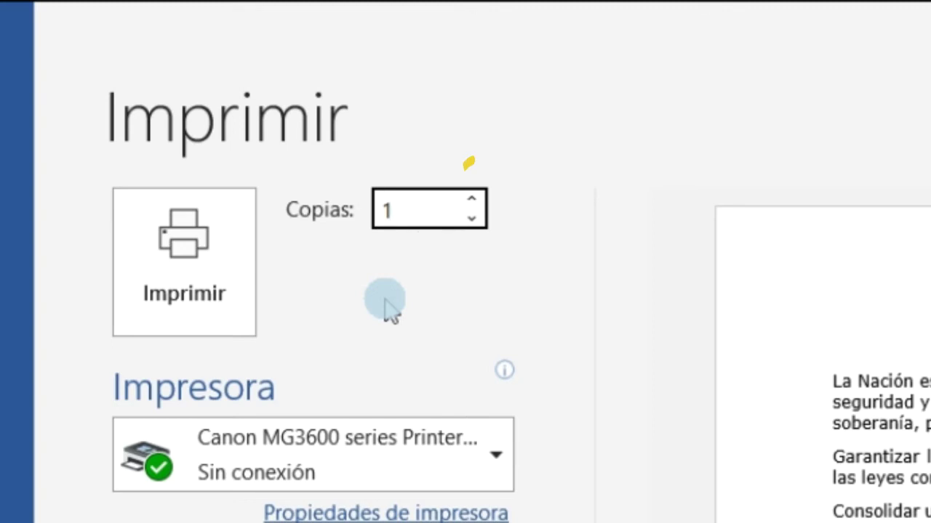
pyautogui.click(471, 200)
pyautogui.click(472, 201)
pyautogui.click(472, 201)
pyautogui.click(473, 203)
pyautogui.click(473, 202)
pyautogui.click(472, 222)
pyautogui.click(472, 221)
pyautogui.click(472, 222)
pyautogui.click(472, 222)
pyautogui.click(473, 221)
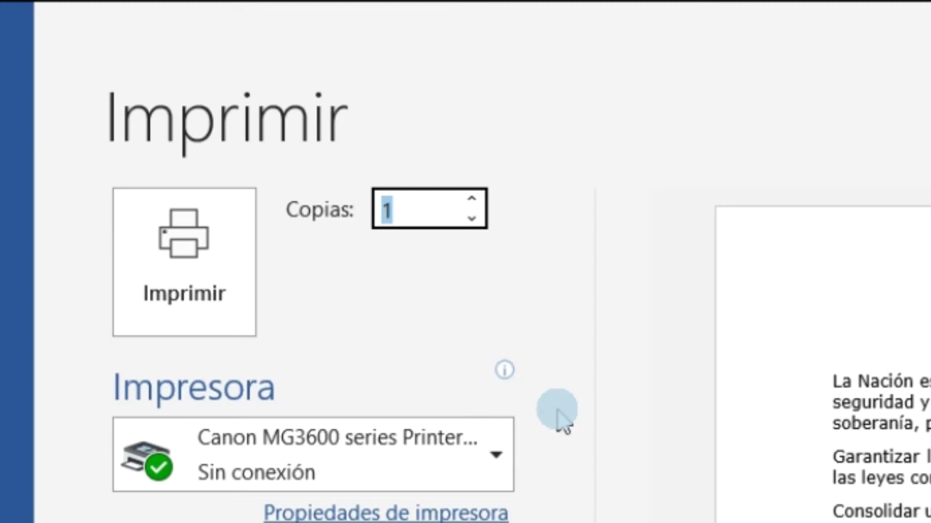
pyautogui.write('10000')
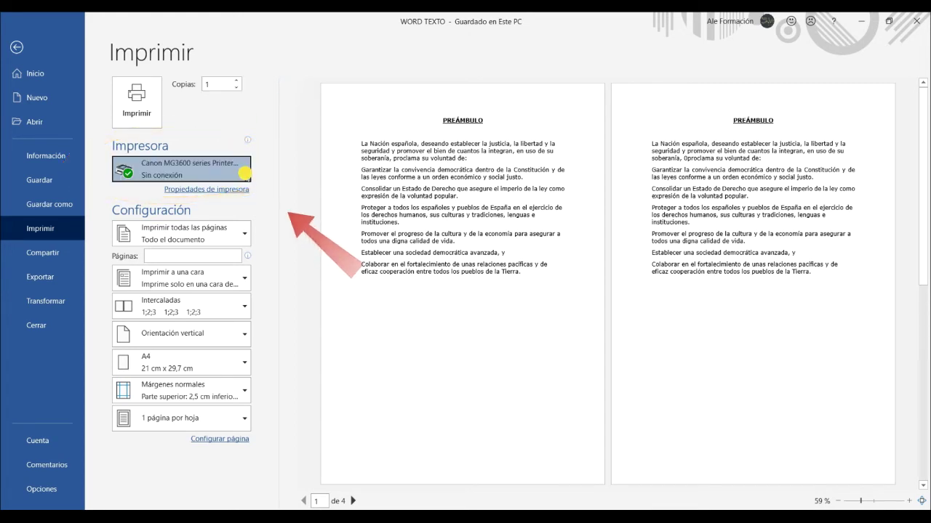
pyautogui.click(245, 170)
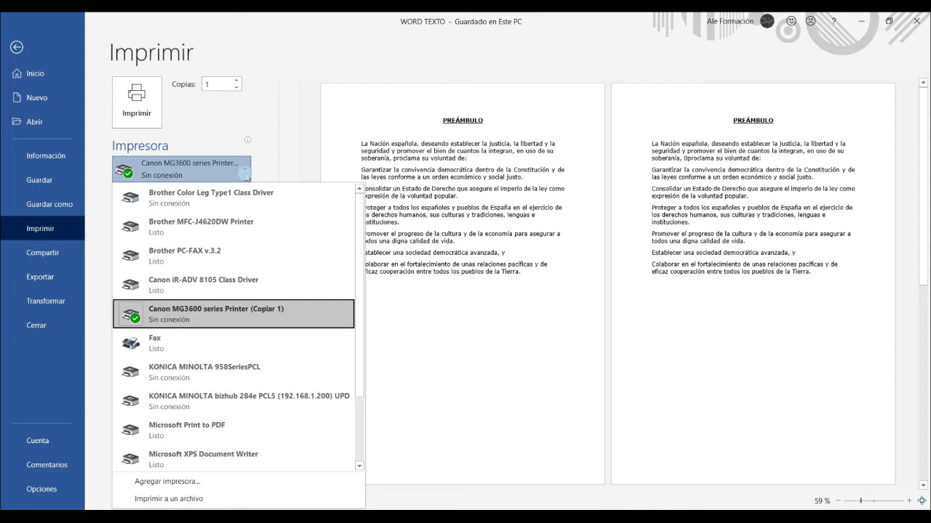
pyautogui.click(245, 175)
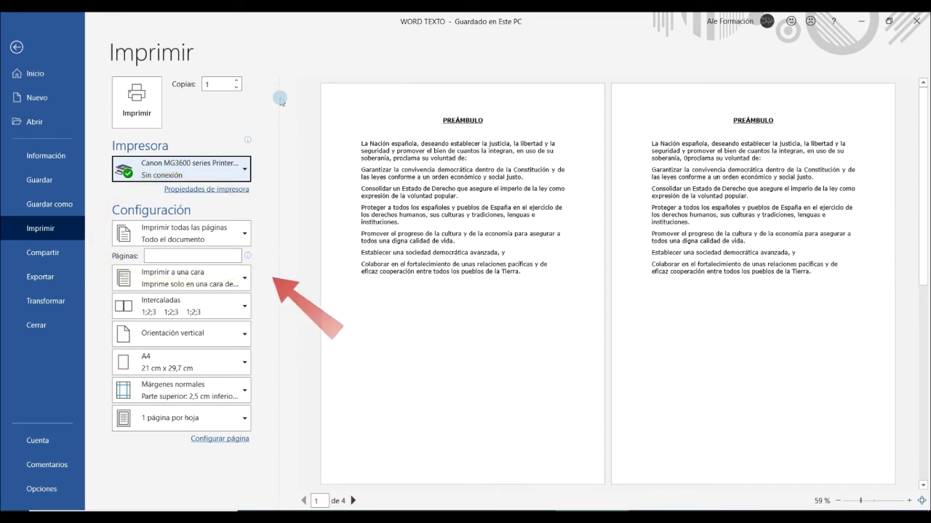
pyautogui.click(250, 232)
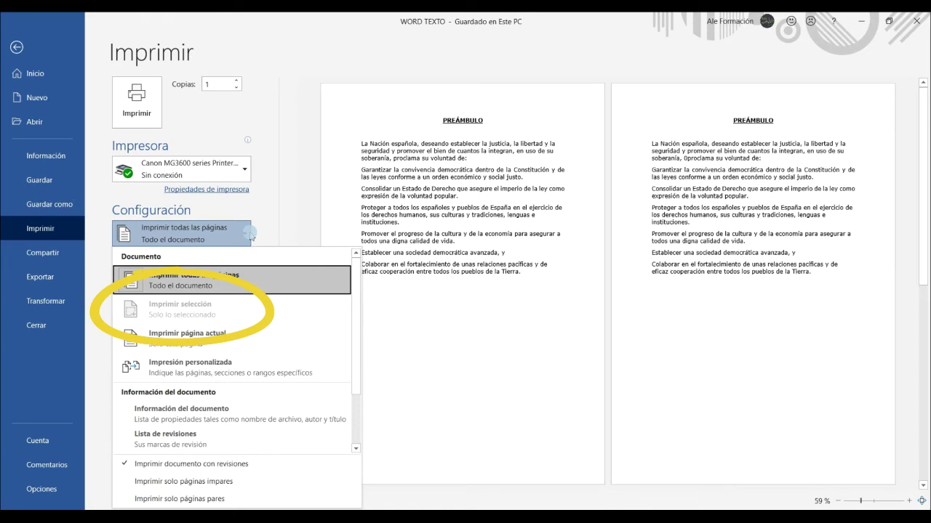
# Exit the print page back to the WORD TEXTO document.
pyautogui.click(18, 45)
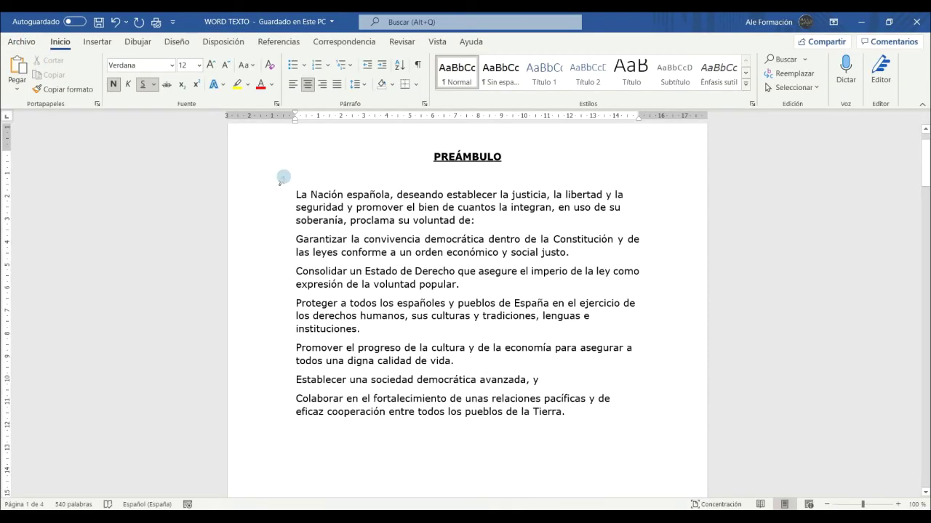
# Select the PREÁMBULO text and reveal the 'Imprimir selección' page-range option in the print settings.
pyautogui.moveTo(400, 157)
pyautogui.mouseDown()
pyautogui.moveTo(526, 336)
pyautogui.moveTo(609, 416)
pyautogui.mouseUp()
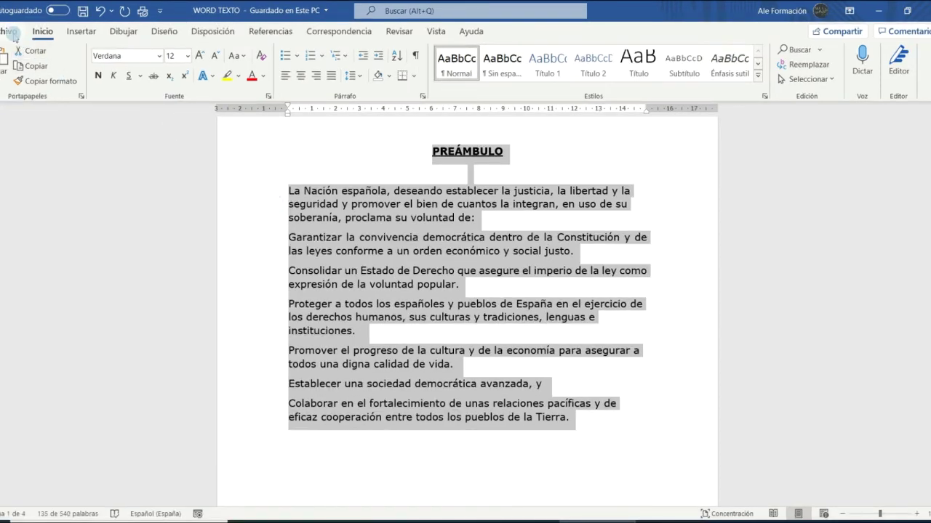
pyautogui.click(19, 41)
pyautogui.click(22, 227)
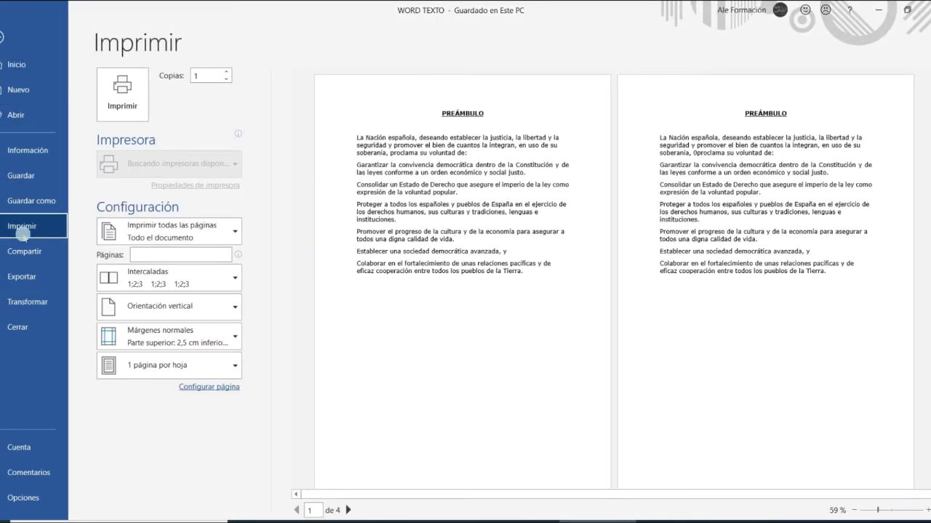
pyautogui.click(231, 234)
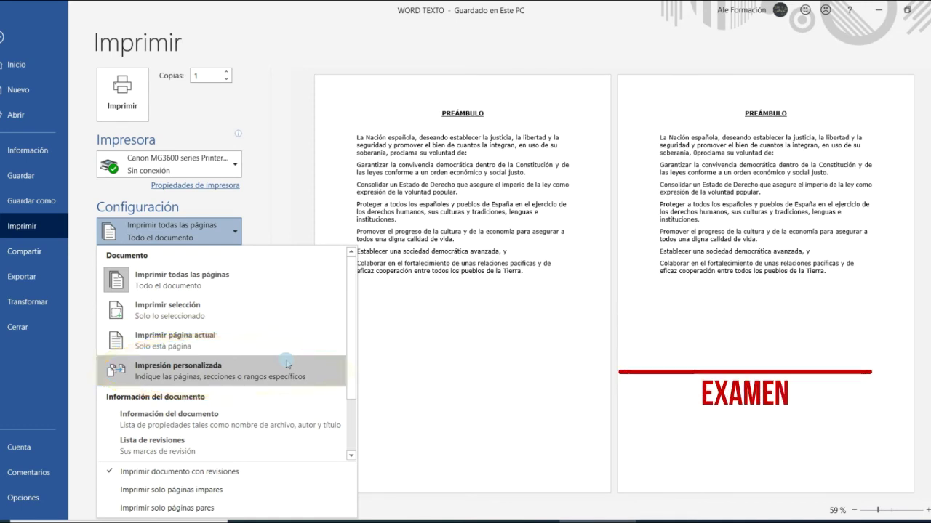
# Choose Impresión personalizada as the print range.
pyautogui.click(288, 364)
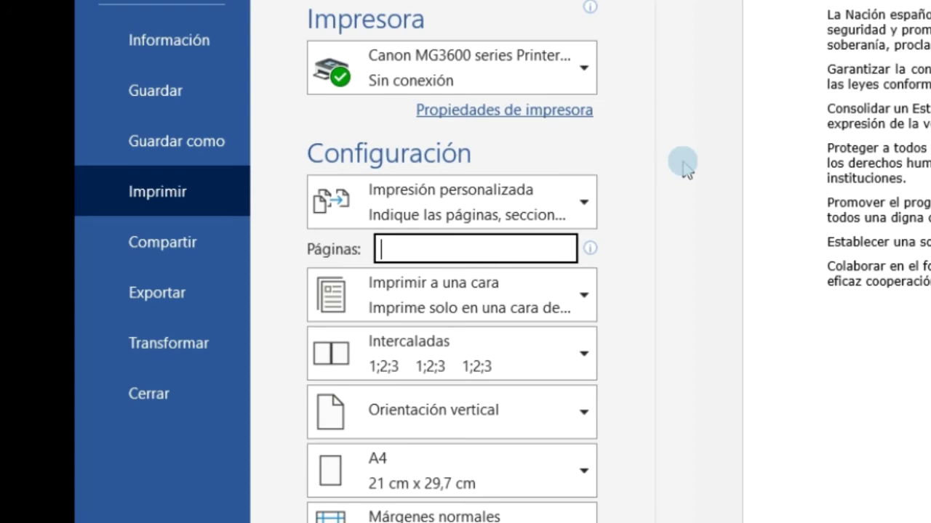
# Enter page 3 in Páginas, replace it with 1.5.10, then erase that list.
pyautogui.write('3')
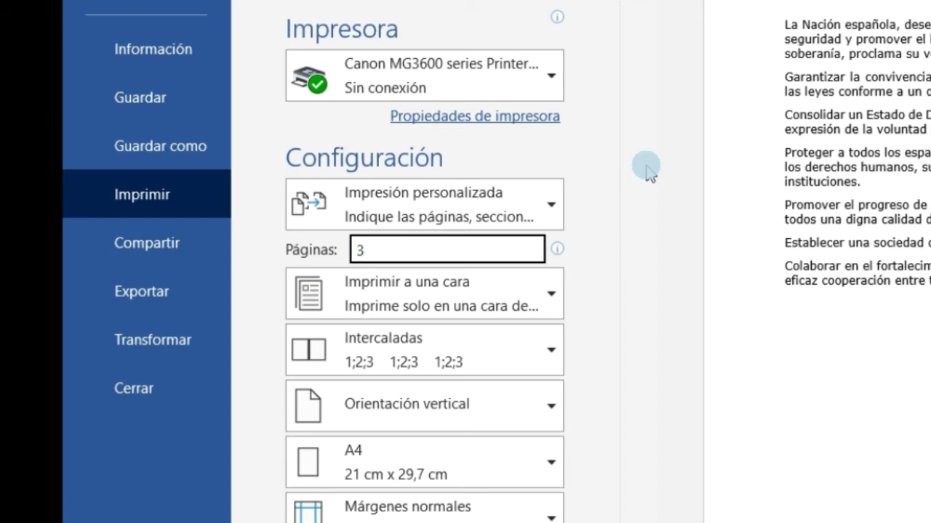
pyautogui.press('BackSpace')
pyautogui.write('1.5.10')
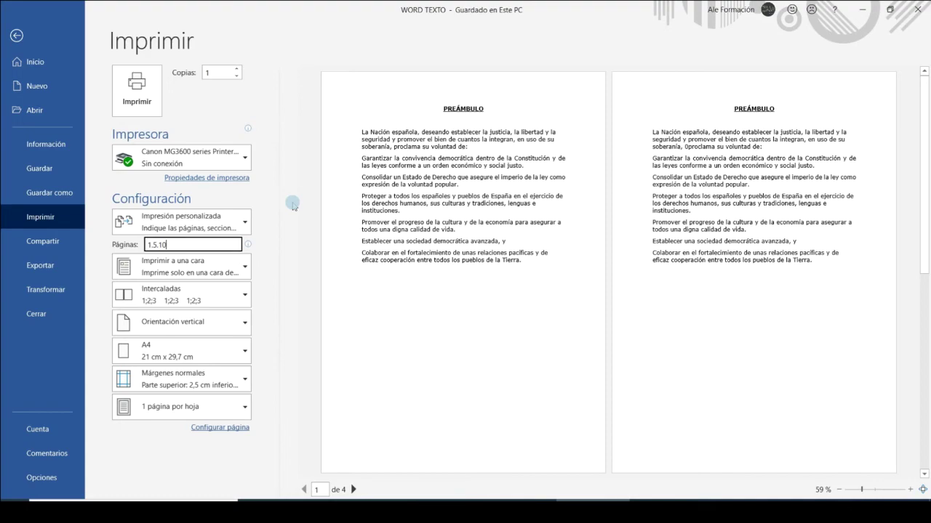
pyautogui.press('BackSpace')
pyautogui.press('BackSpace')
pyautogui.press('BackSpace')
pyautogui.press('BackSpace')
pyautogui.press('BackSpace')
pyautogui.press('BackSpace')
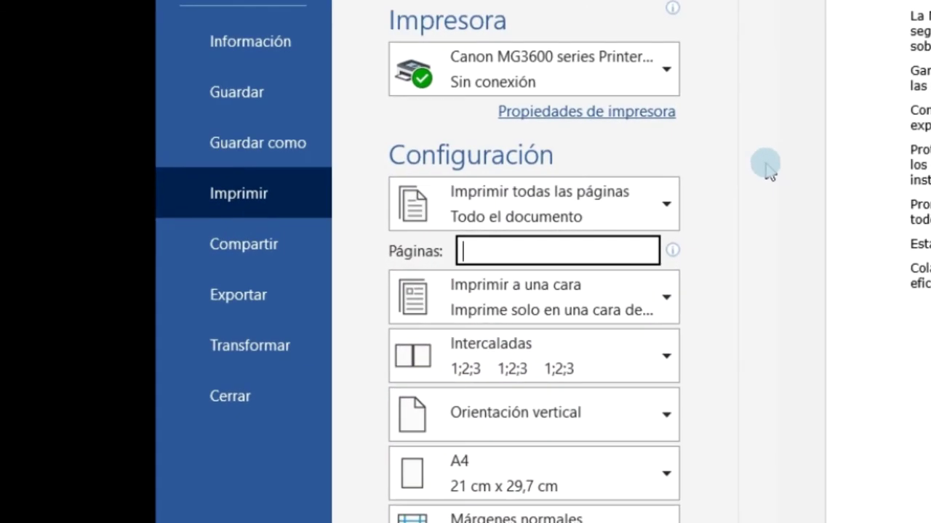
# Enter the page range 10-15 in Páginas, then delete it again.
pyautogui.write('10')
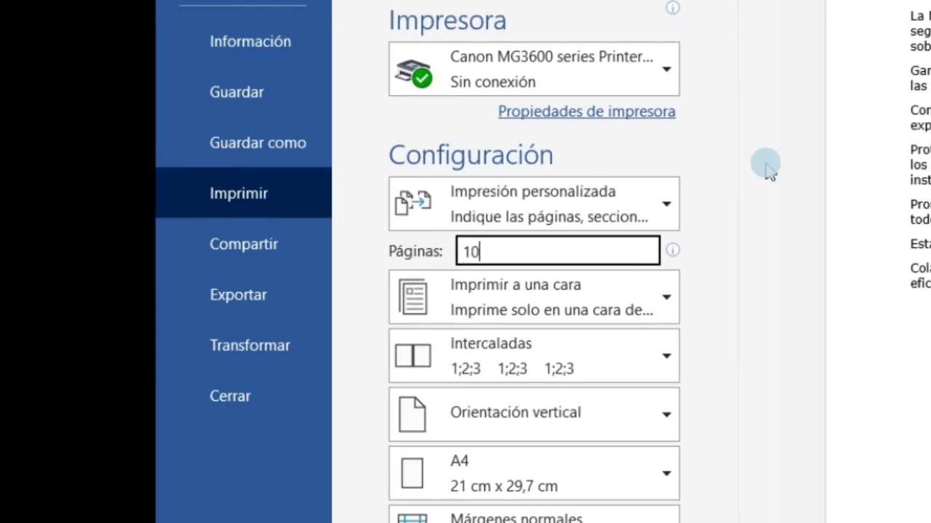
pyautogui.write('-15')
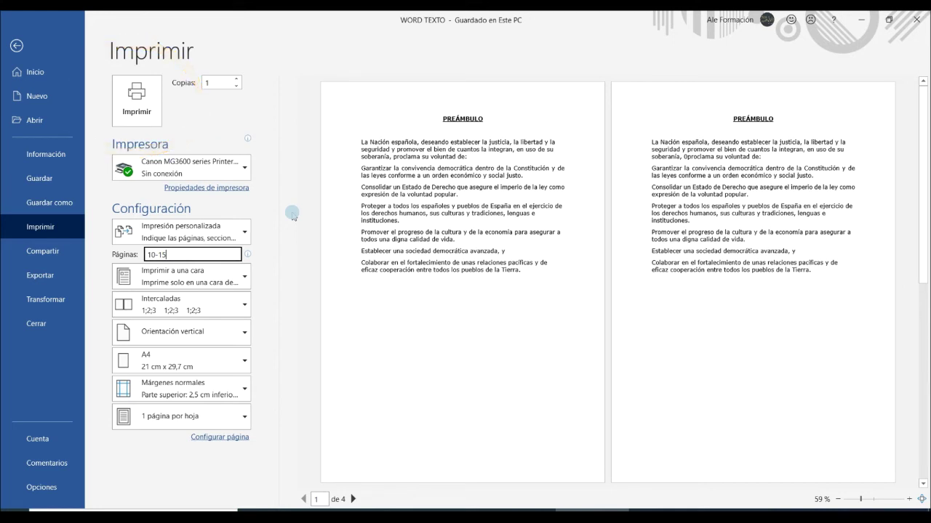
pyautogui.press('BackSpace')
pyautogui.press('BackSpace')
pyautogui.press('BackSpace')
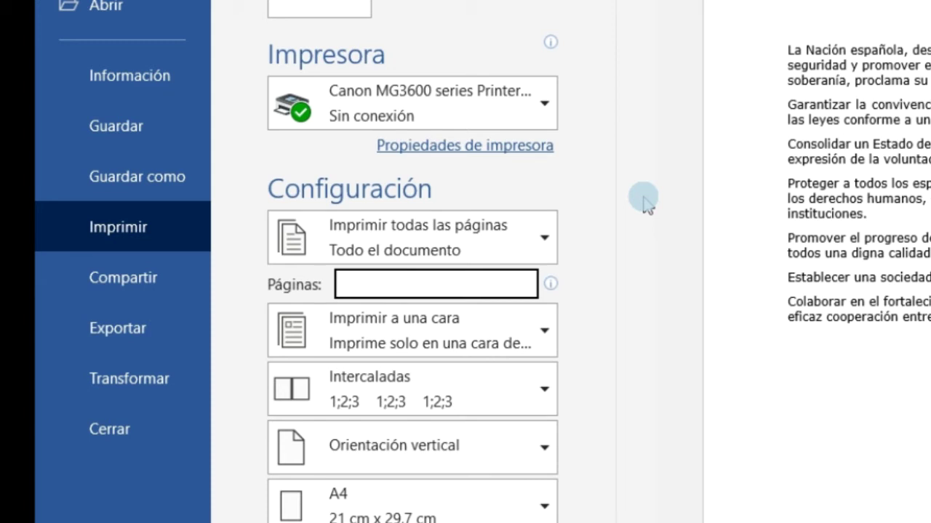
pyautogui.write('1')
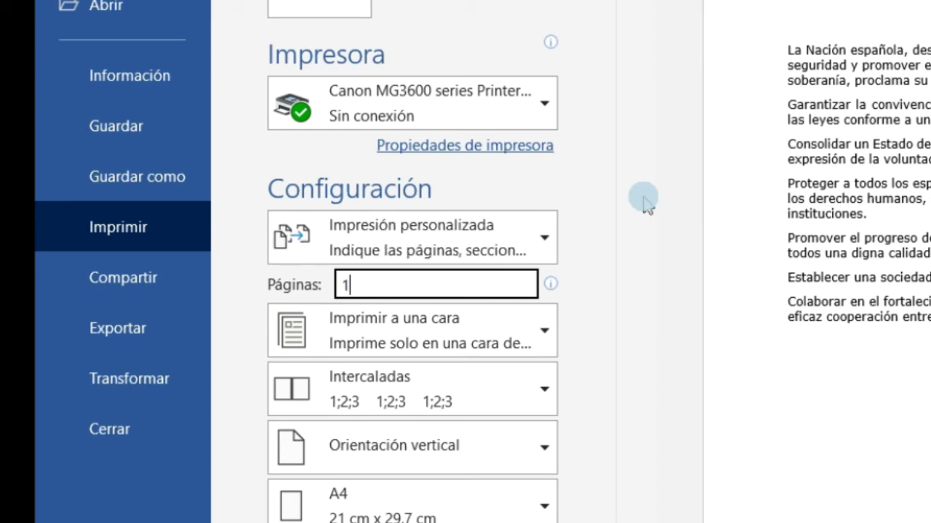
pyautogui.write(',5,10-15')
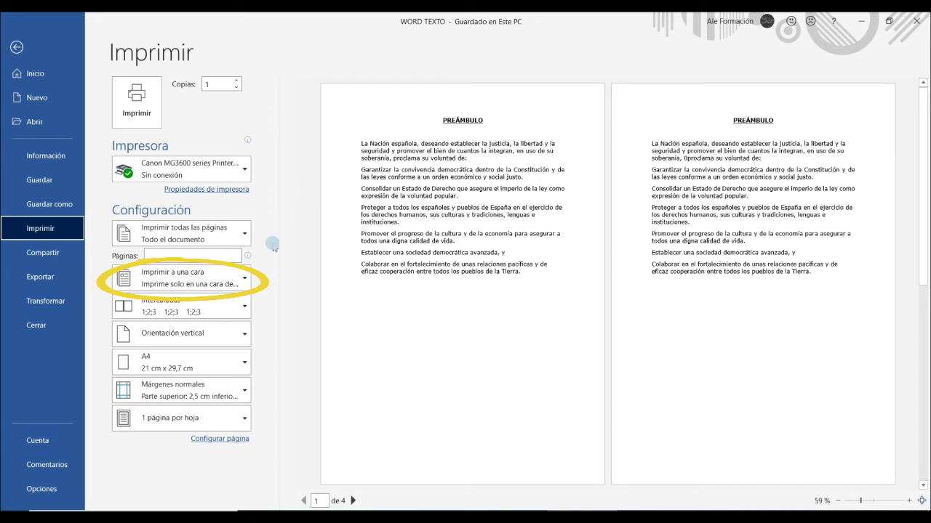
# Show the Imprimir a una cara, double-sided and manual double-sided choices.
pyautogui.click(246, 278)
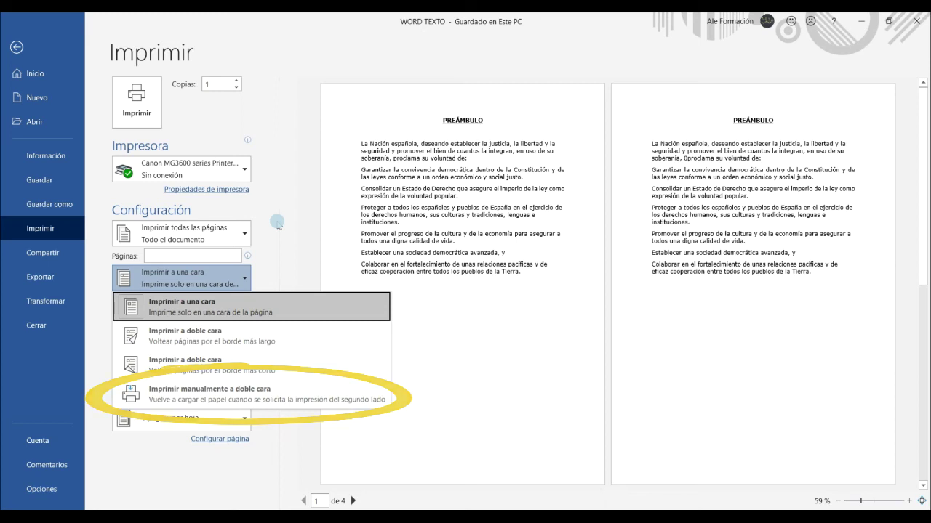
# Dismiss the duplex choices, keeping Imprimir a una cara.
pyautogui.press('Escape')
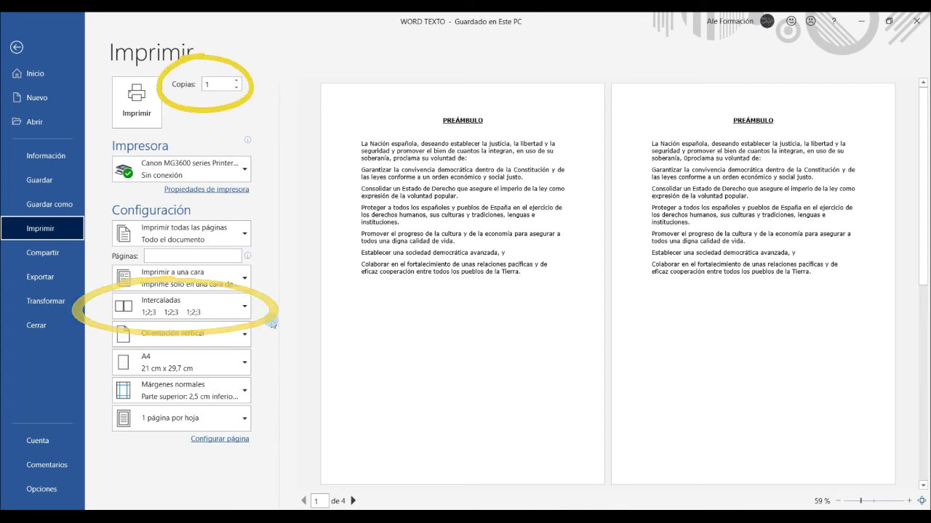
# Show the Intercaladas and Sin intercalar collation choices.
pyautogui.click(246, 310)
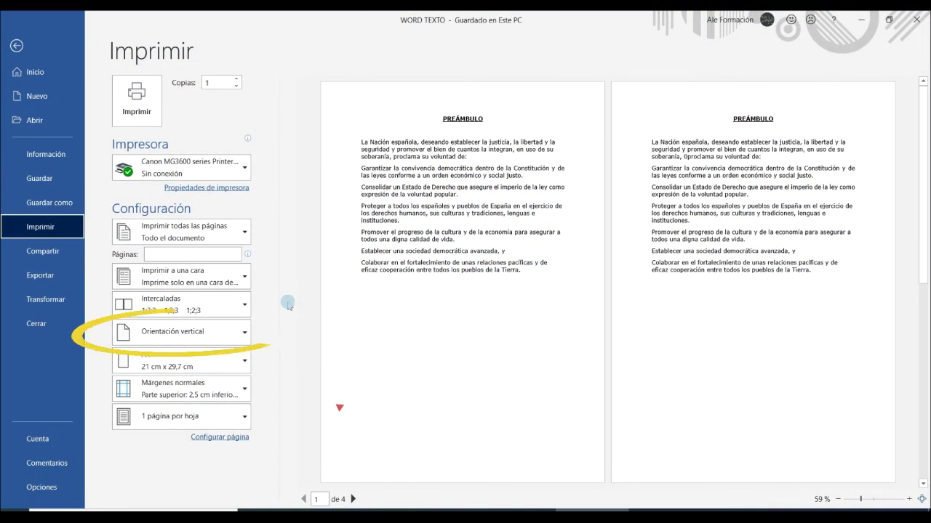
# Show the orientation choices, then close them keeping Orientación vertical.
pyautogui.click(251, 332)
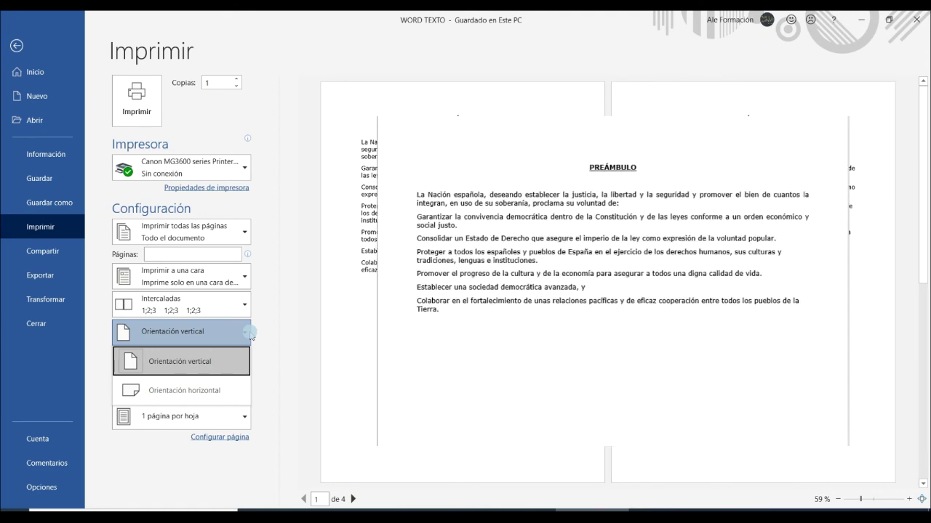
pyautogui.click(250, 333)
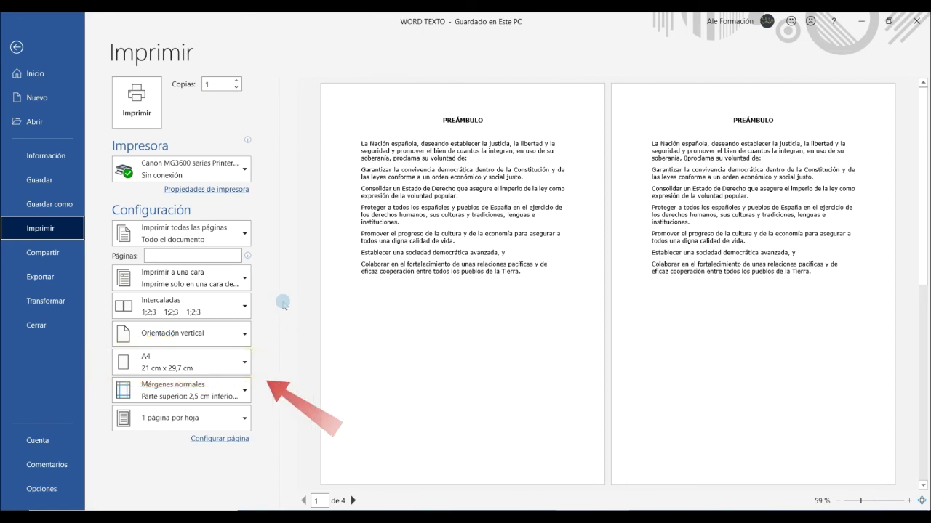
pyautogui.click(240, 364)
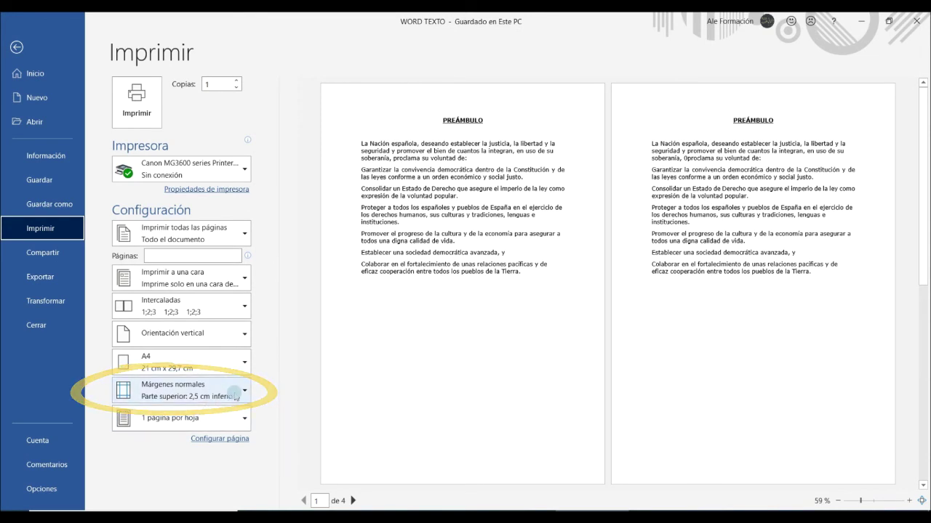
pyautogui.click(235, 396)
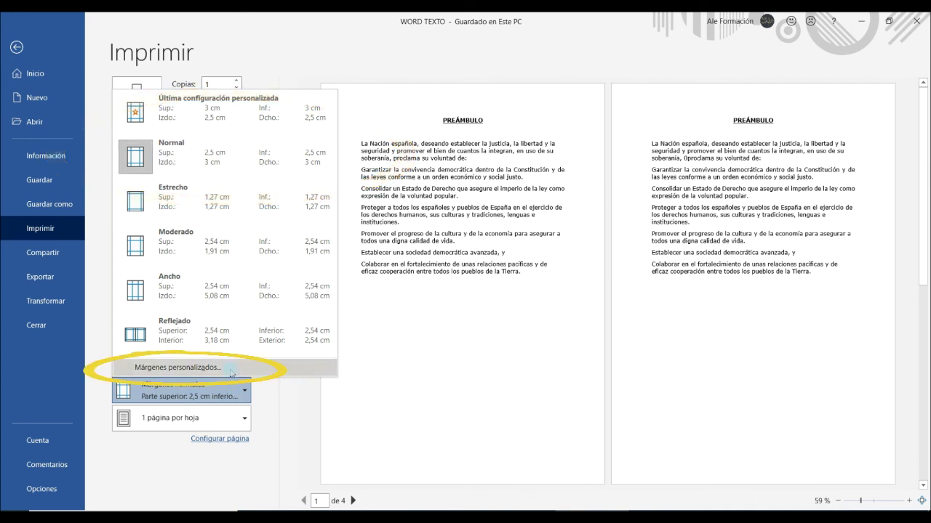
pyautogui.click(231, 372)
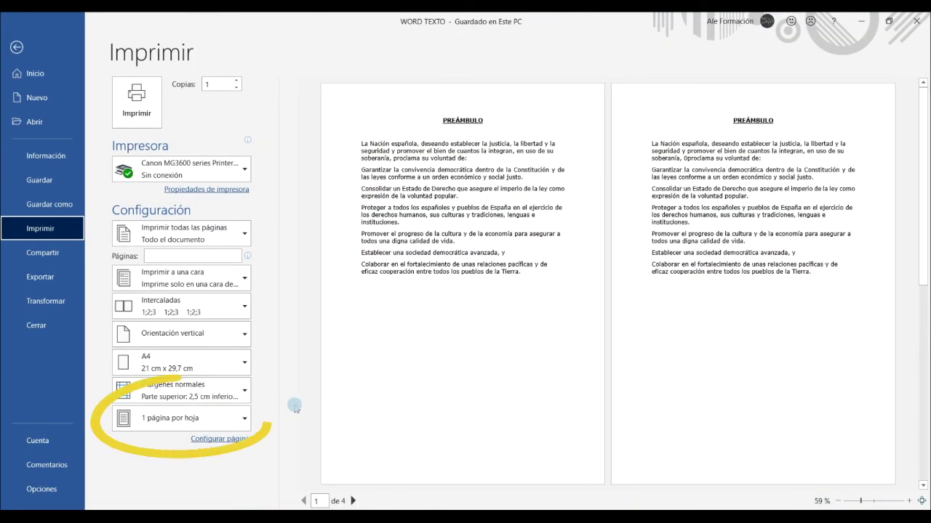
pyautogui.click(233, 419)
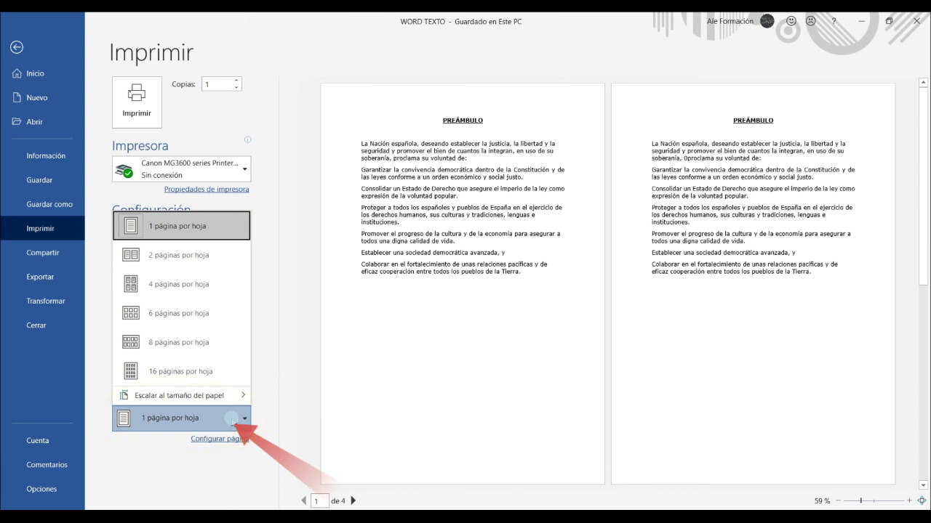